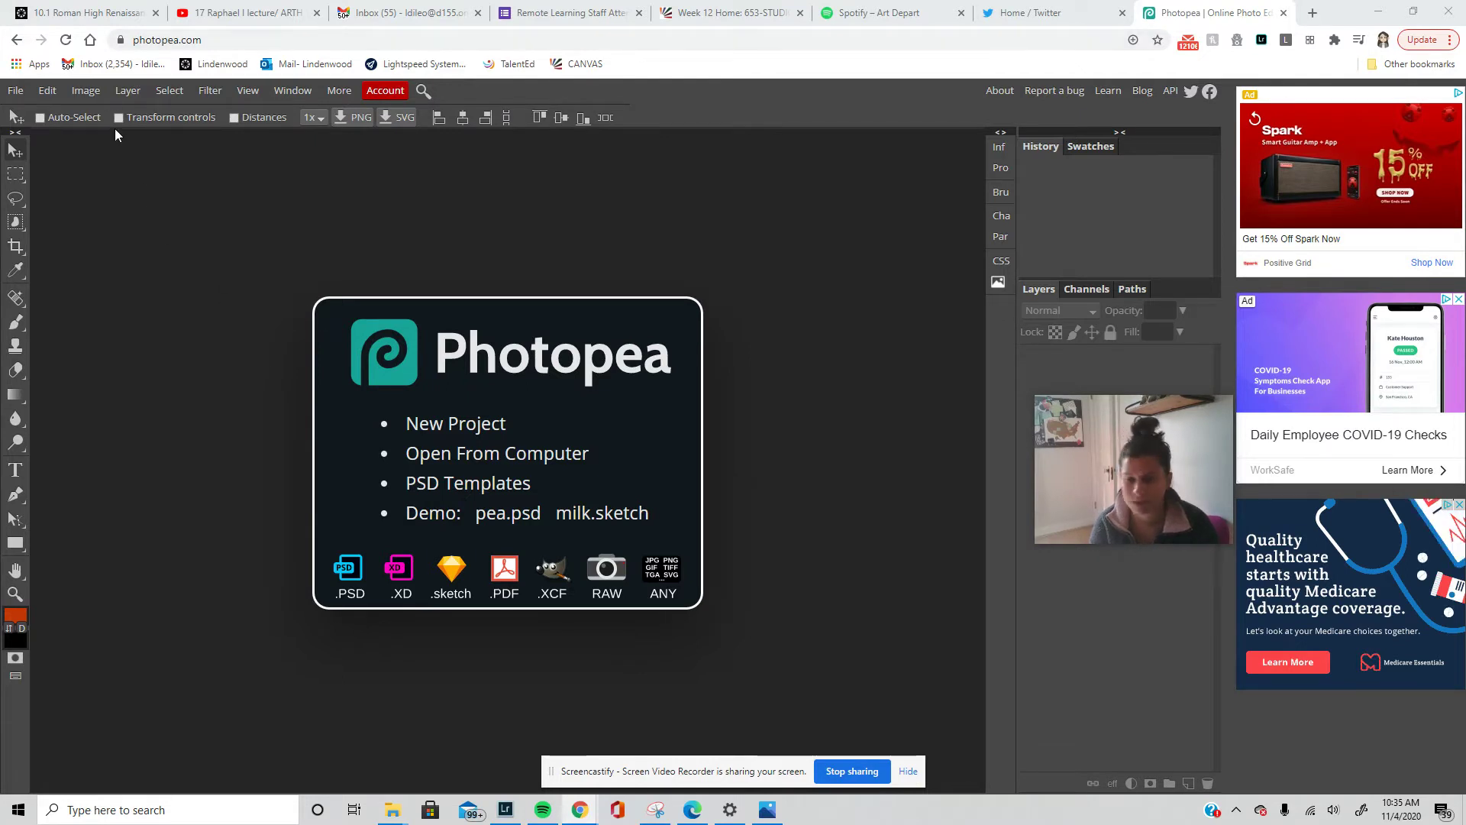
Create a new blank white project measuring 17.78 × 10 inches
{"action": "left_click", "coordinate": [15, 90]}
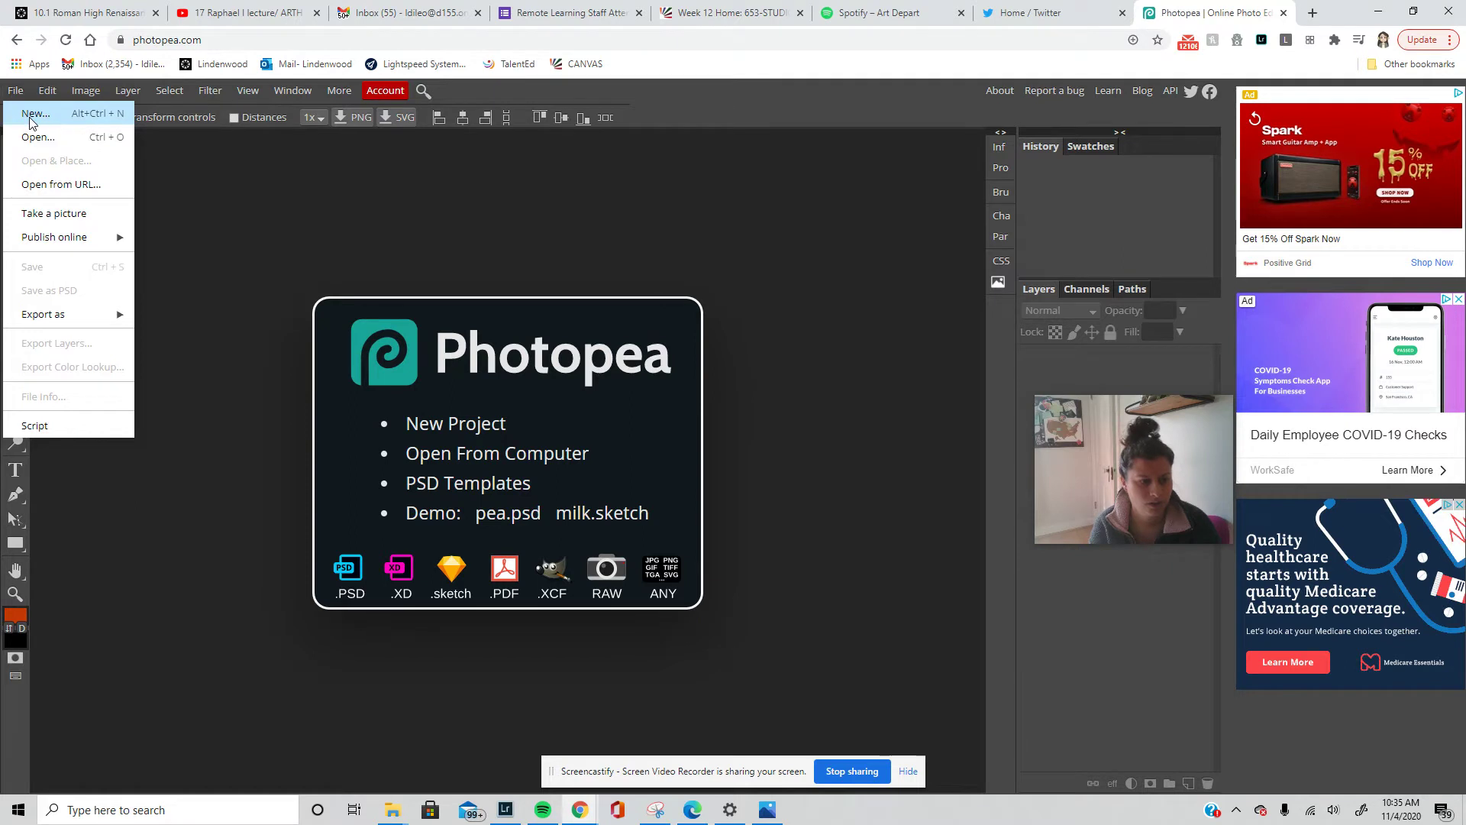
{"action": "left_click", "coordinate": [35, 114]}
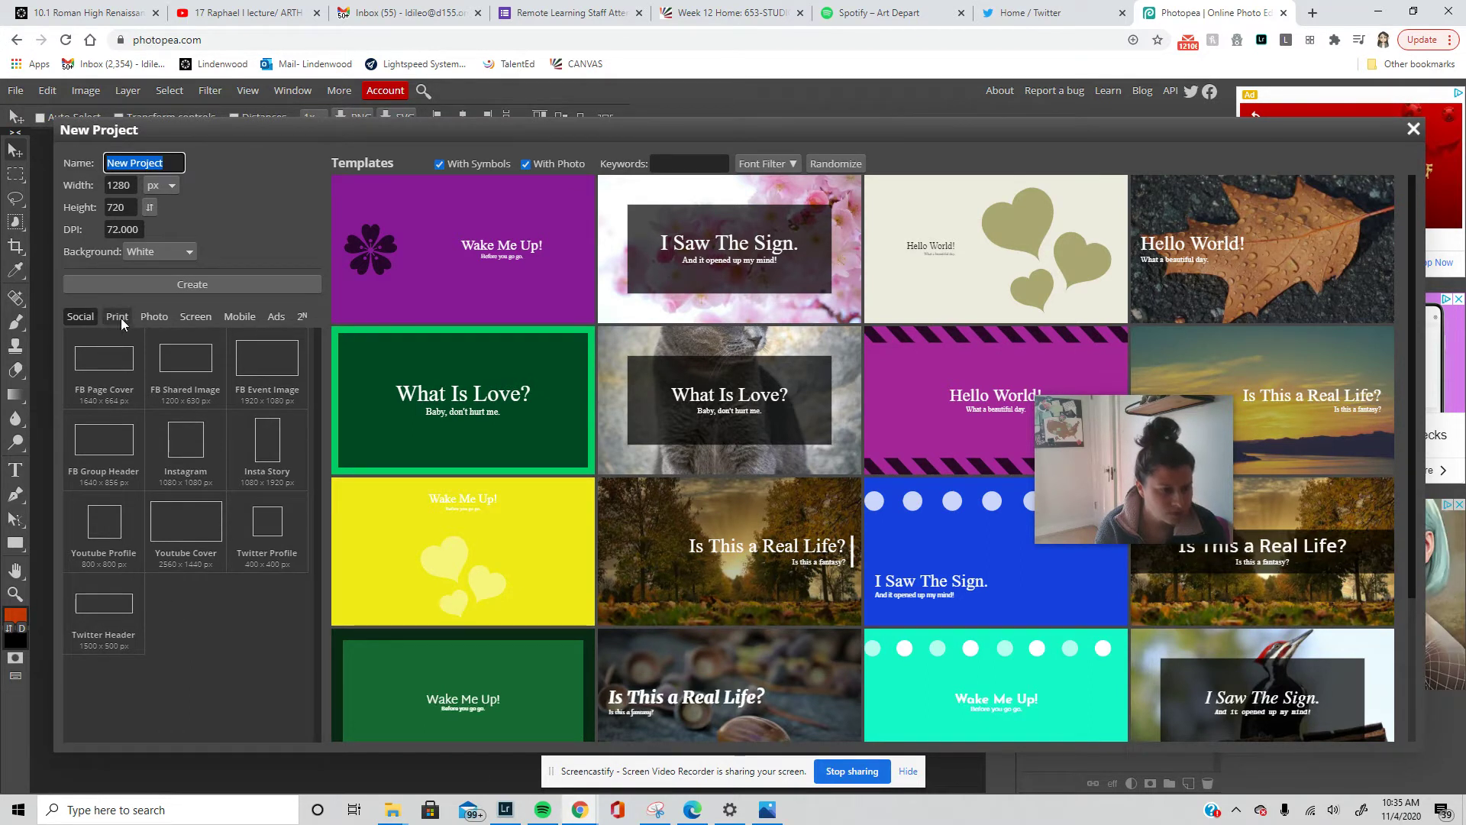
{"action": "left_click", "coordinate": [161, 185]}
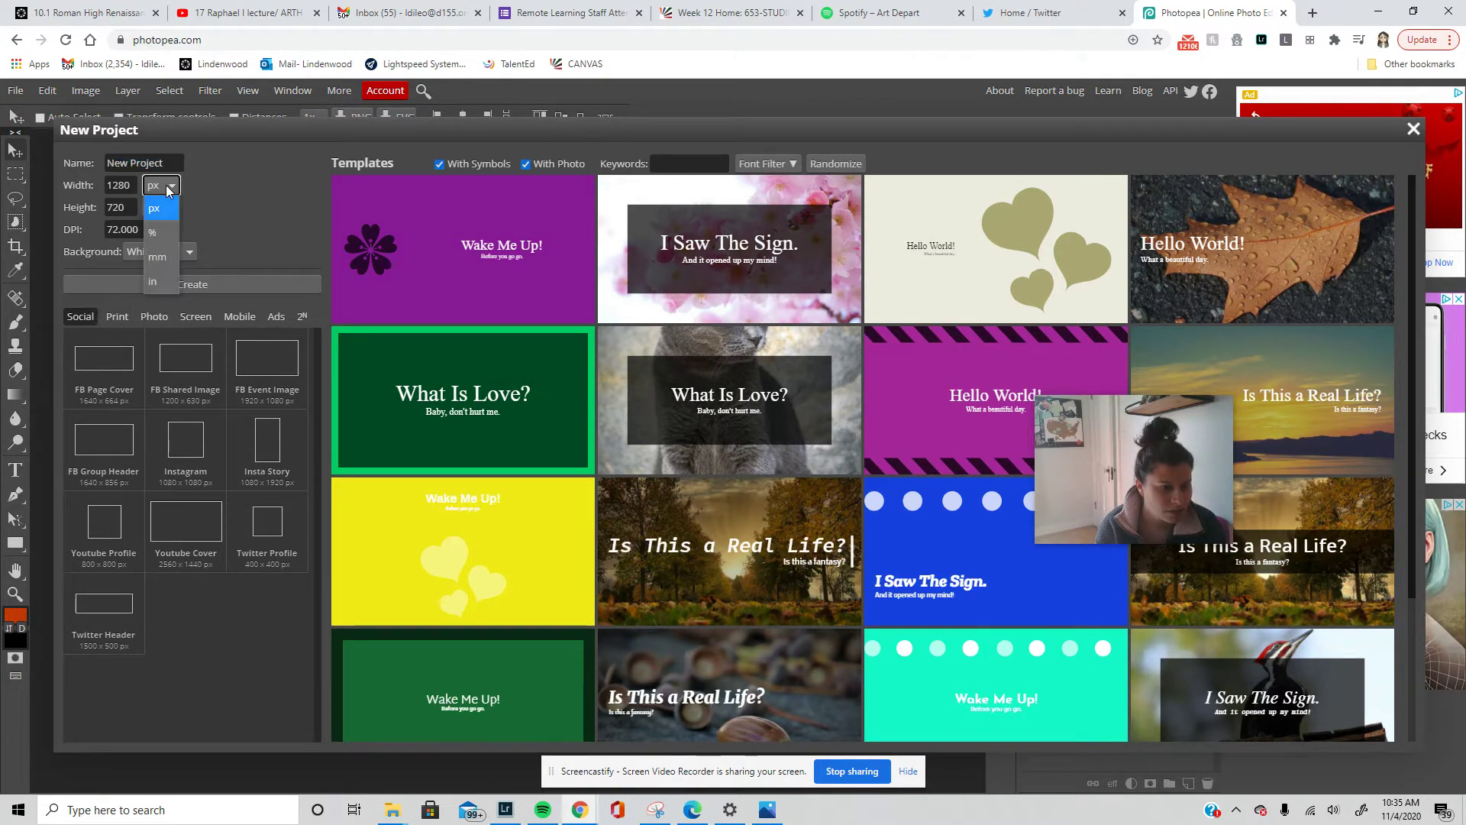
{"action": "left_click", "coordinate": [155, 284]}
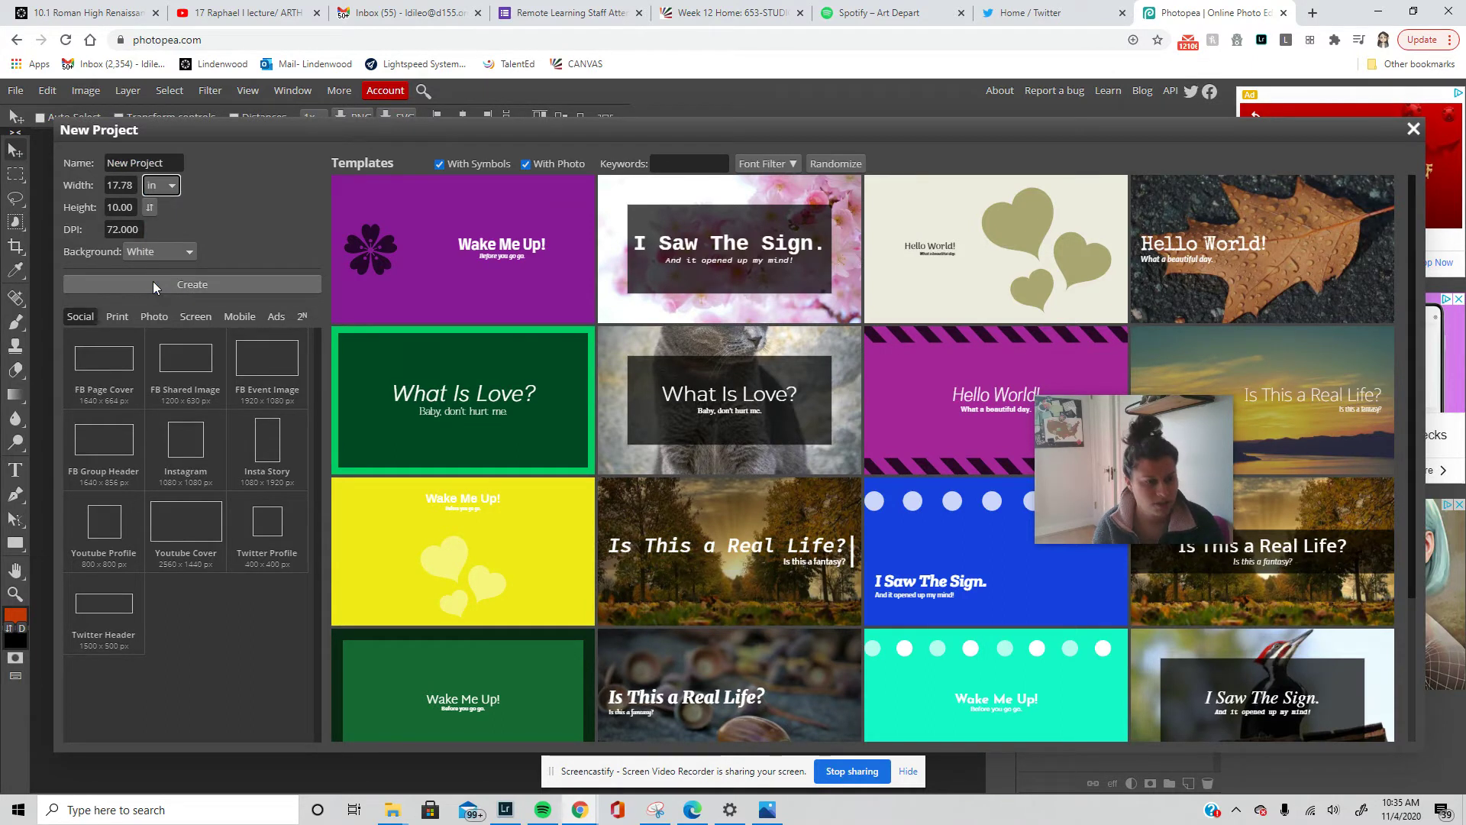
{"action": "left_click", "coordinate": [135, 187]}
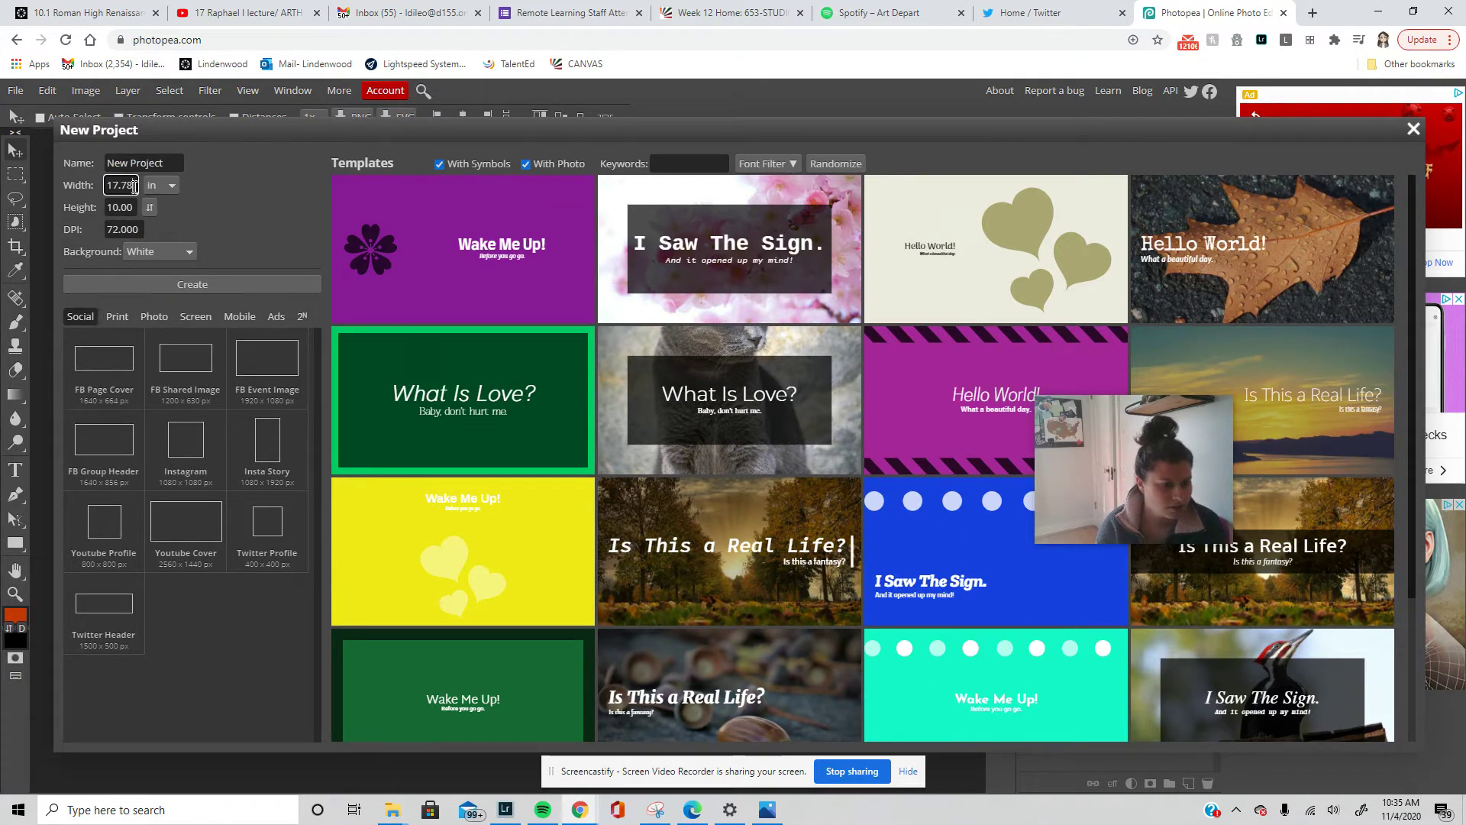
{"action": "left_click", "coordinate": [192, 293]}
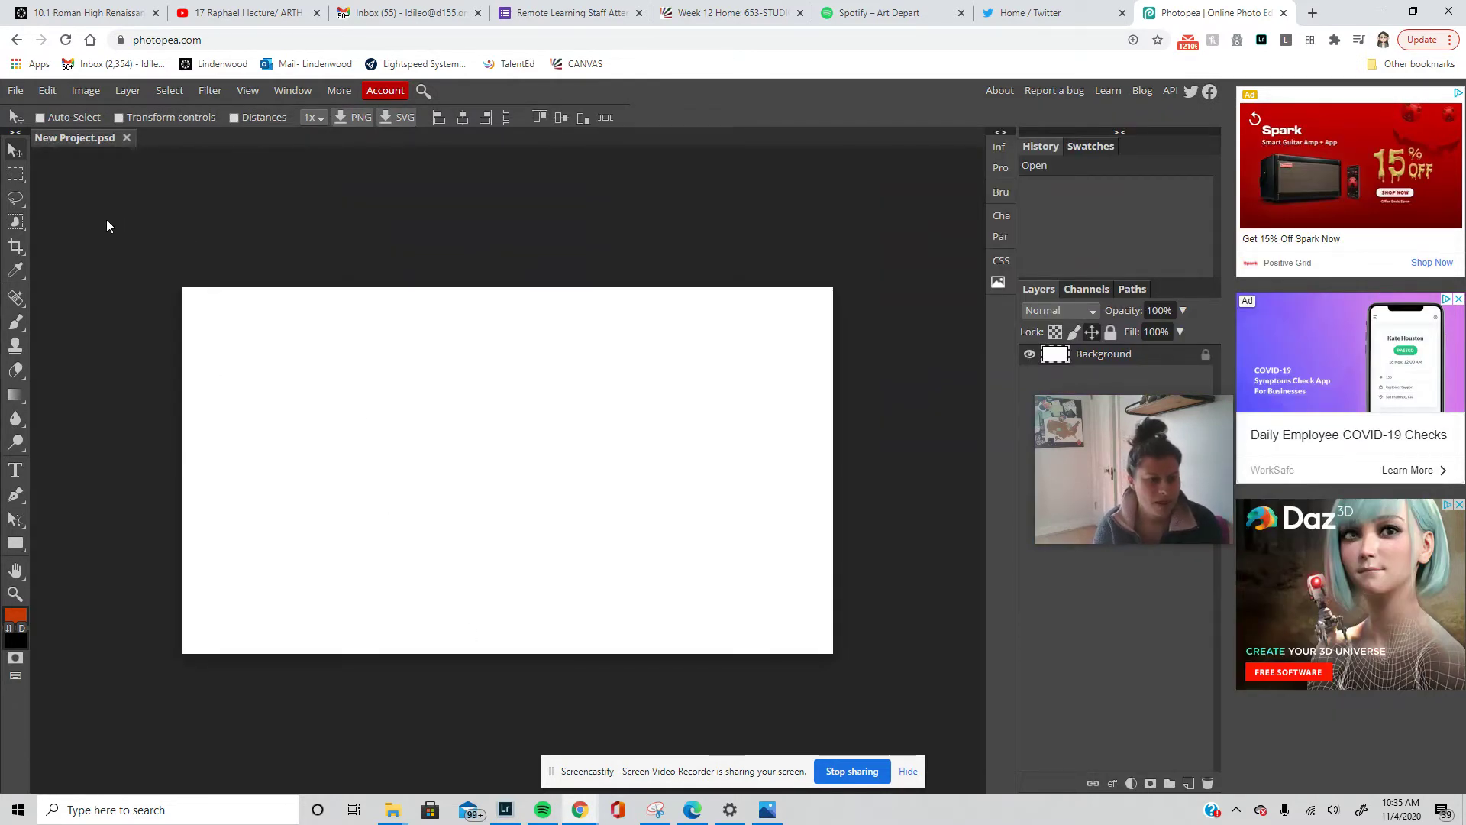
{"action": "left_click", "coordinate": [17, 91]}
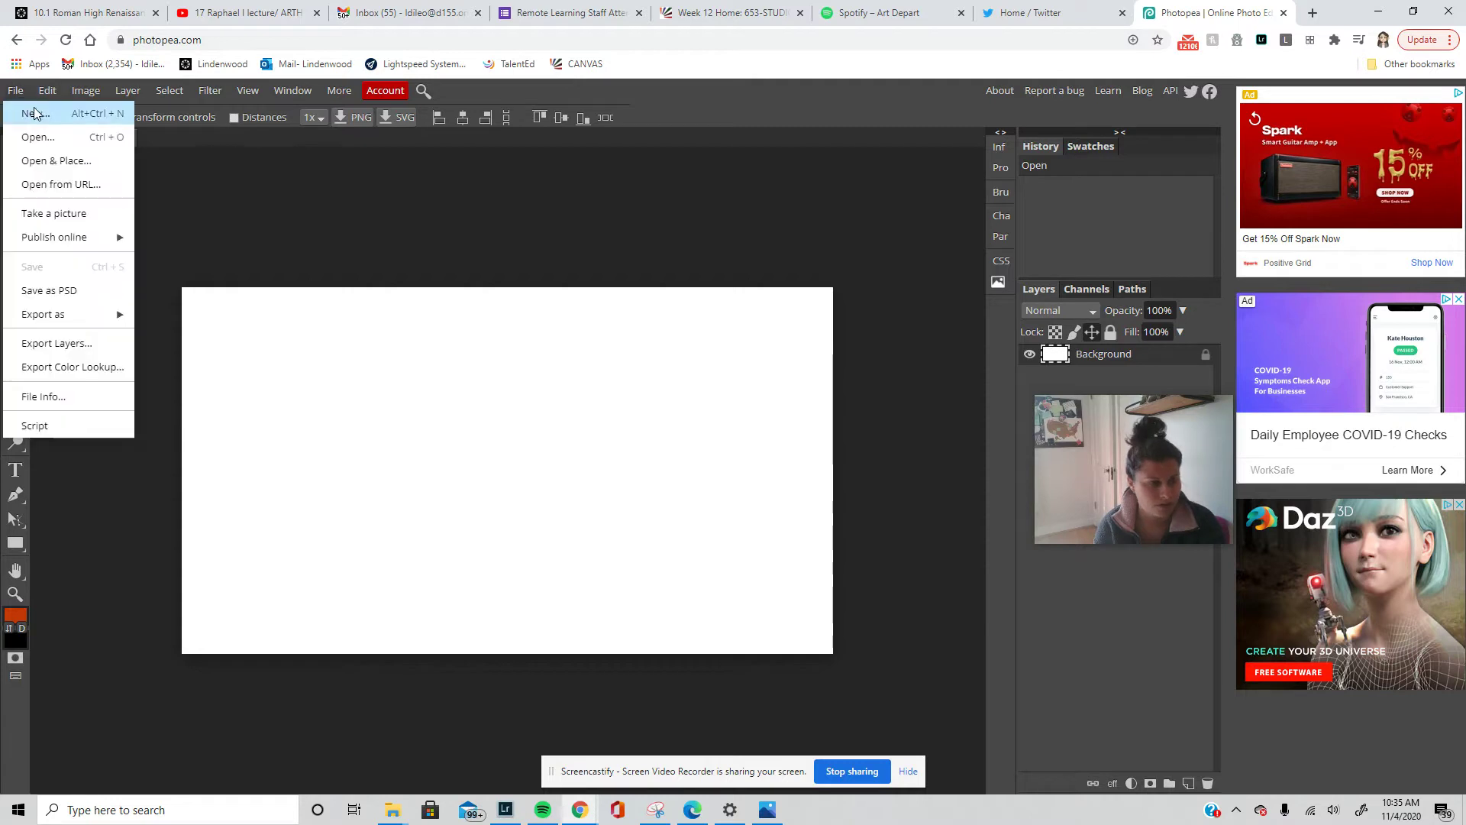
Place the photo IMG_8584 from the Desktop photo folder onto the canvas
{"action": "left_click", "coordinate": [57, 159]}
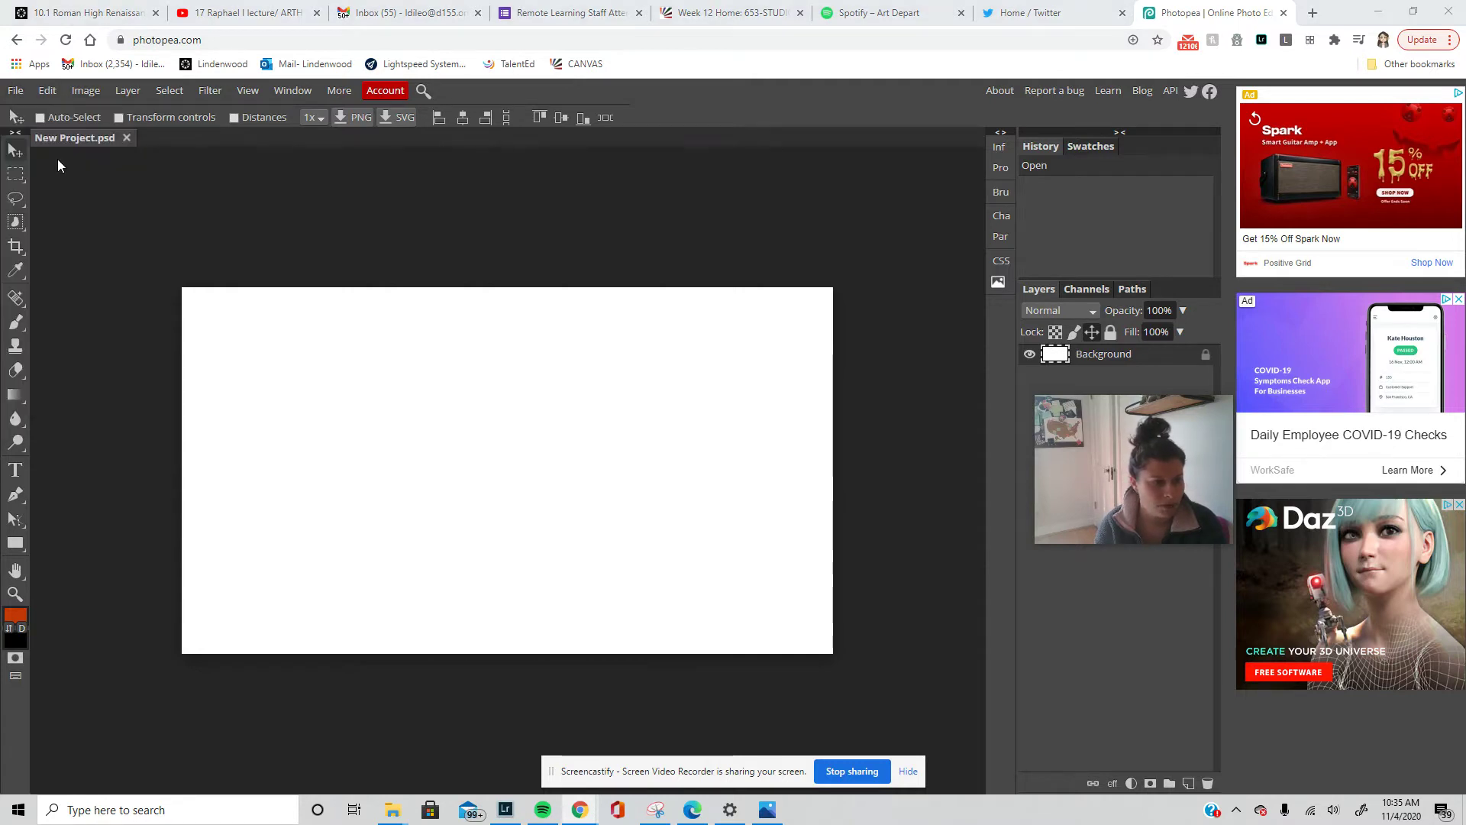
{"action": "scroll", "coordinate": [588, 603], "scroll_direction": "down", "scroll_amount": 2}
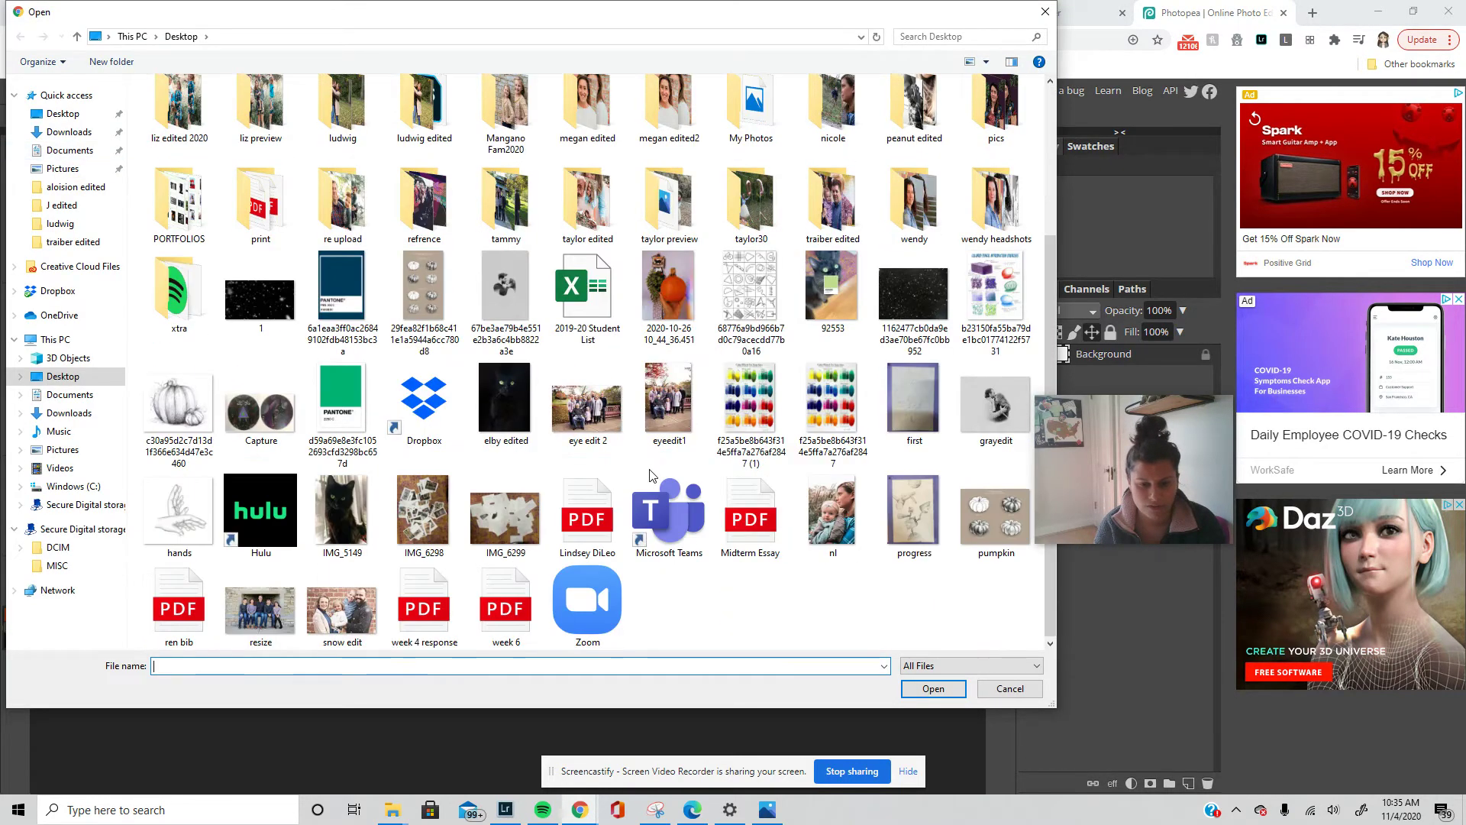
{"action": "scroll", "coordinate": [588, 601], "scroll_direction": "up", "scroll_amount": 2}
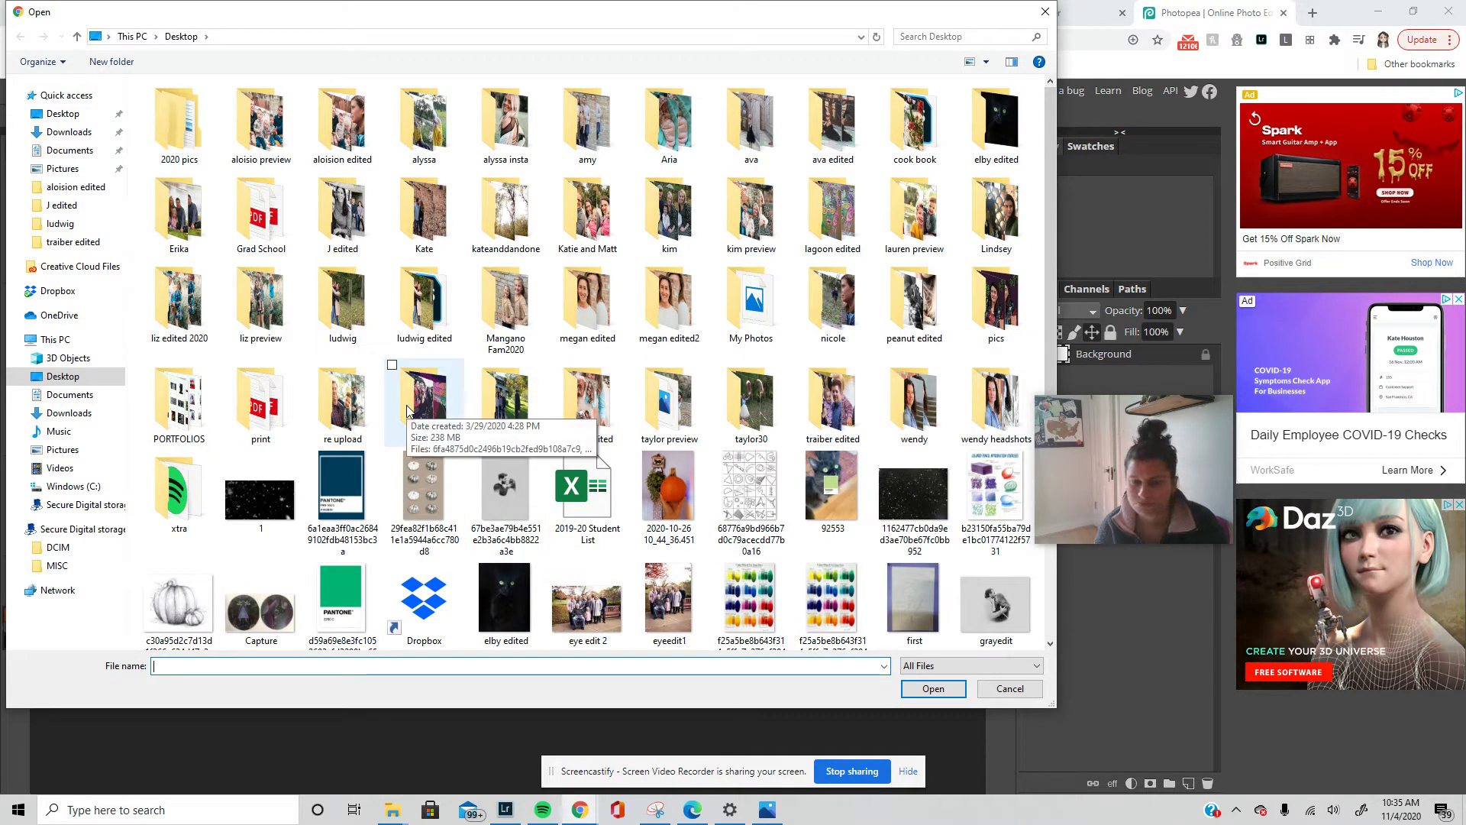
{"action": "left_click", "coordinate": [995, 221]}
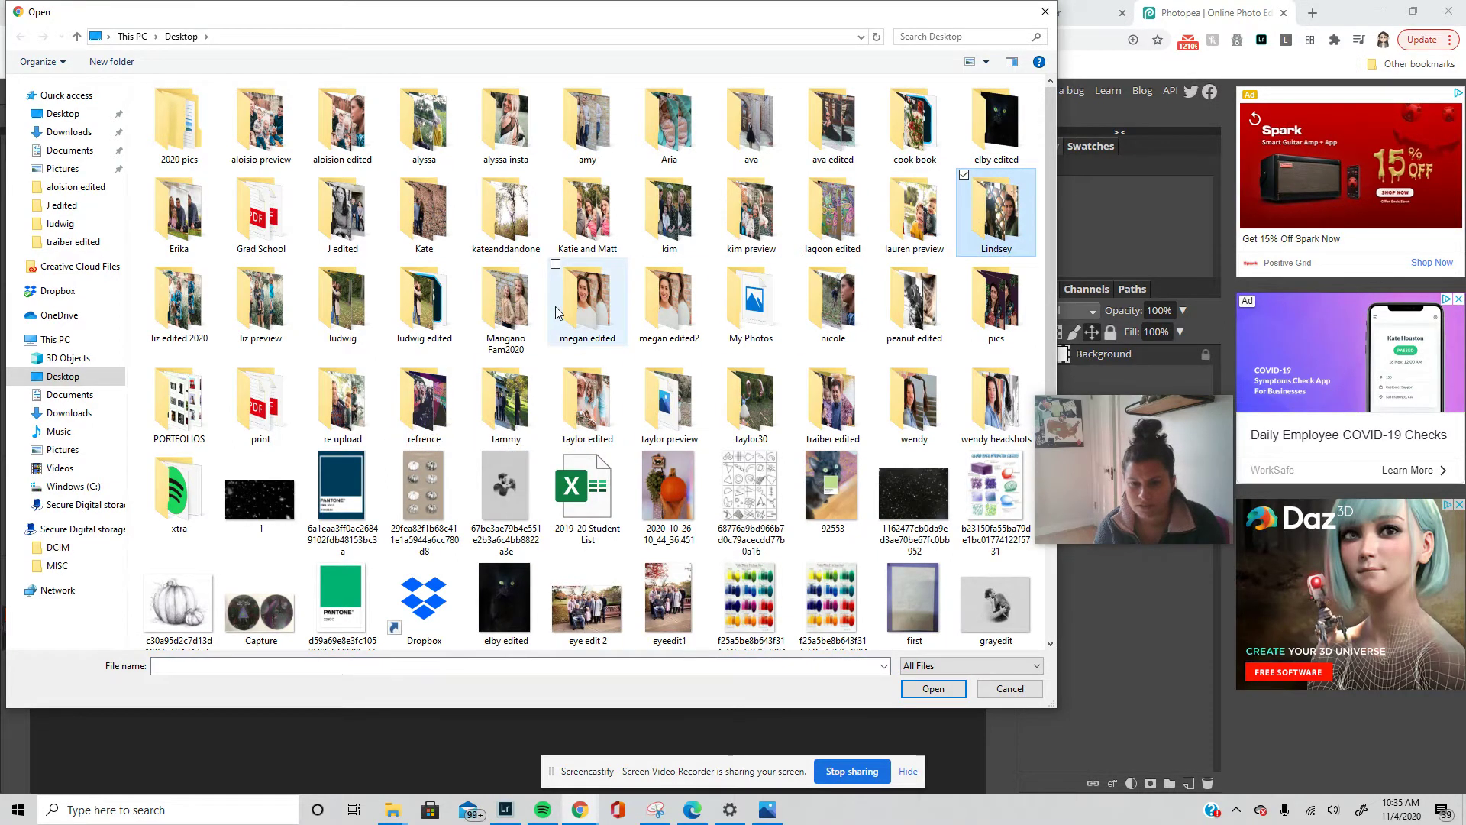
{"action": "double_click", "coordinate": [992, 221]}
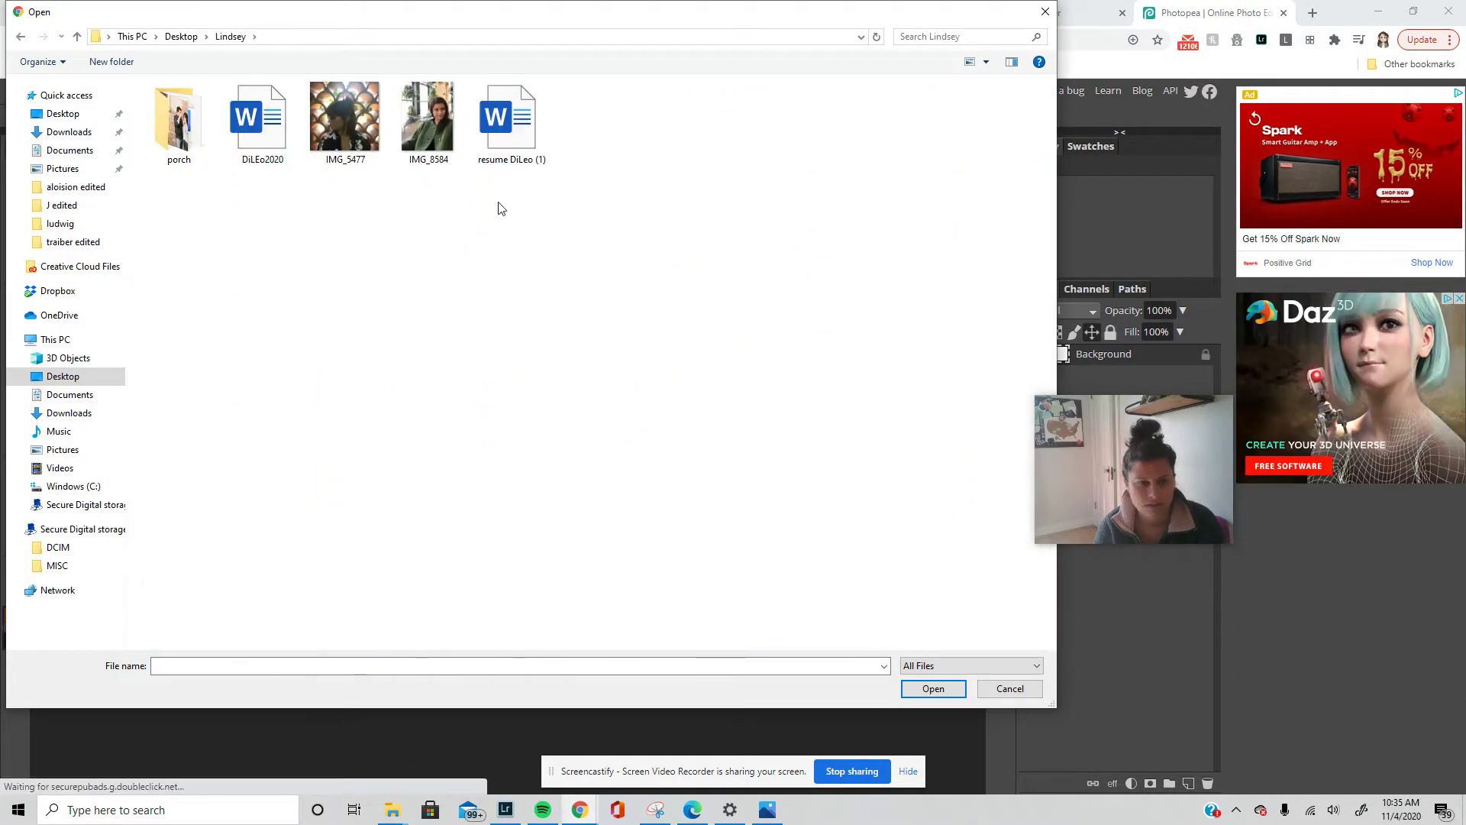
{"action": "left_click", "coordinate": [448, 139]}
{"action": "double_click", "coordinate": [448, 138]}
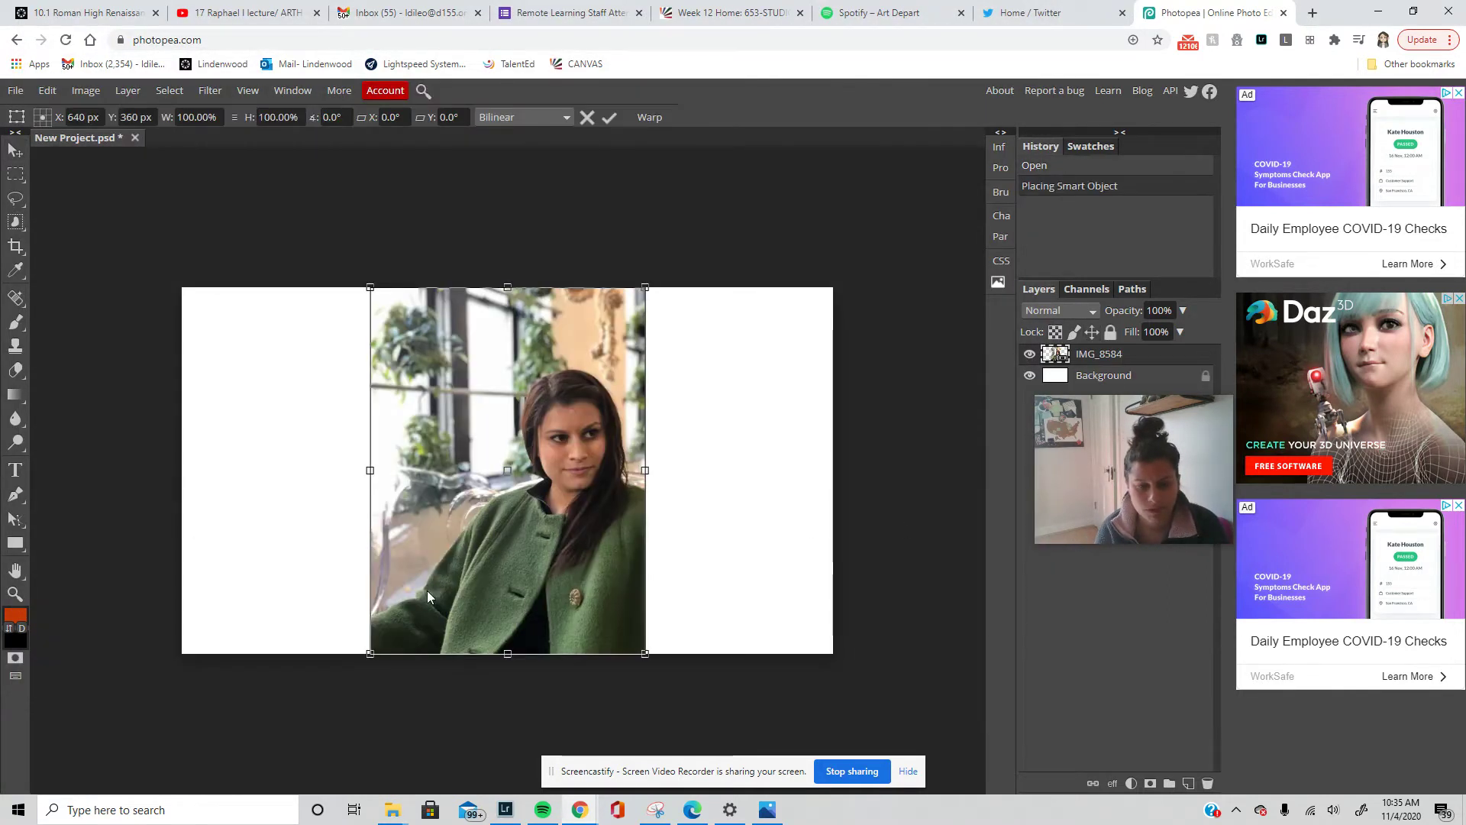
Drag the placed portrait flush against the canvas's right edge and commit it
{"action": "left_click_drag", "start_coordinate": [492, 512], "coordinate": [725, 539]}
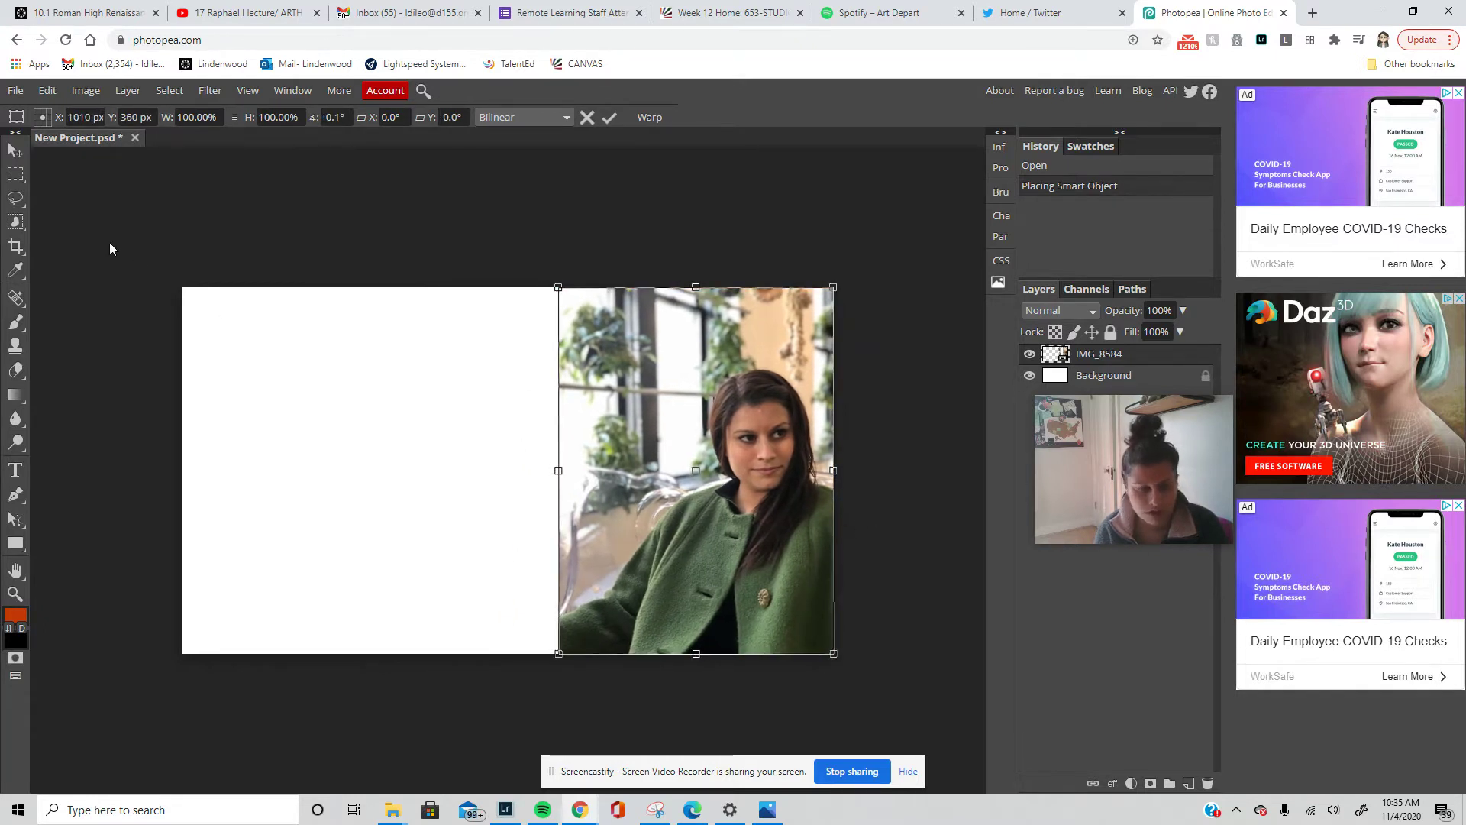
{"action": "left_click", "coordinate": [15, 174]}
{"action": "key", "text": "Return"}
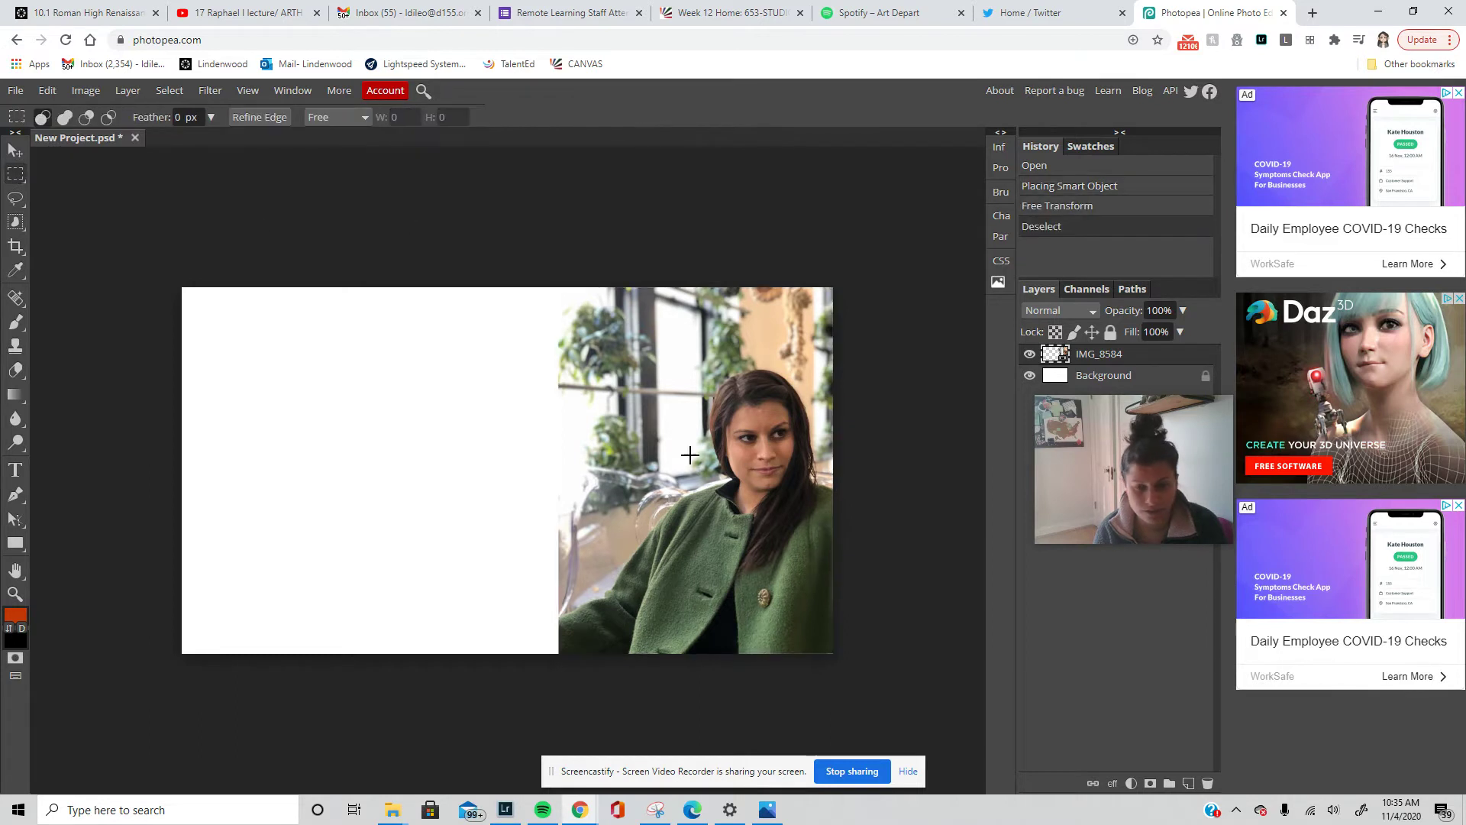
Marquee a thin rectangular strip across the top of the white area beside the photo
{"action": "left_click", "coordinate": [21, 183]}
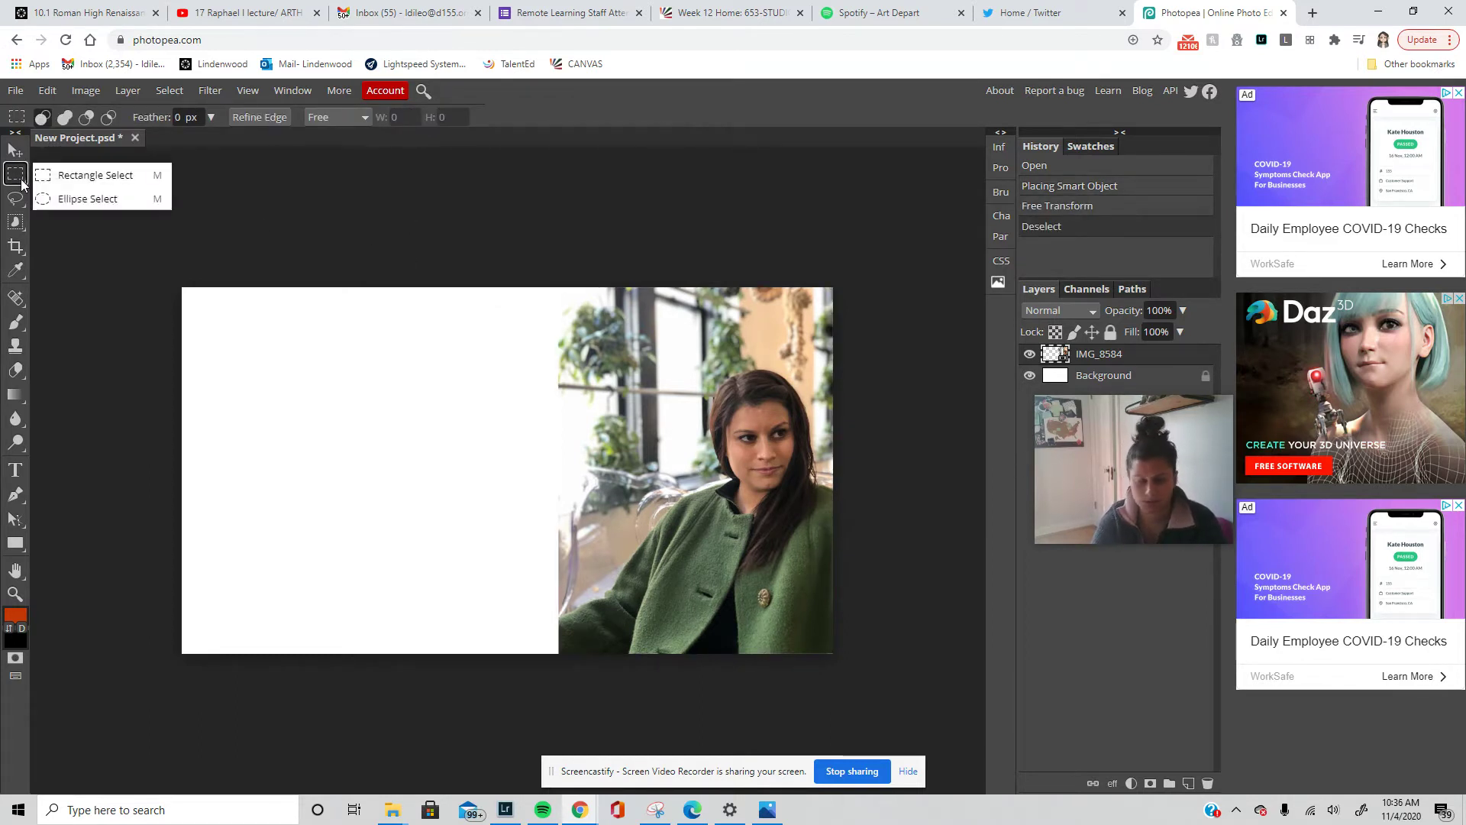
{"action": "left_click", "coordinate": [76, 178]}
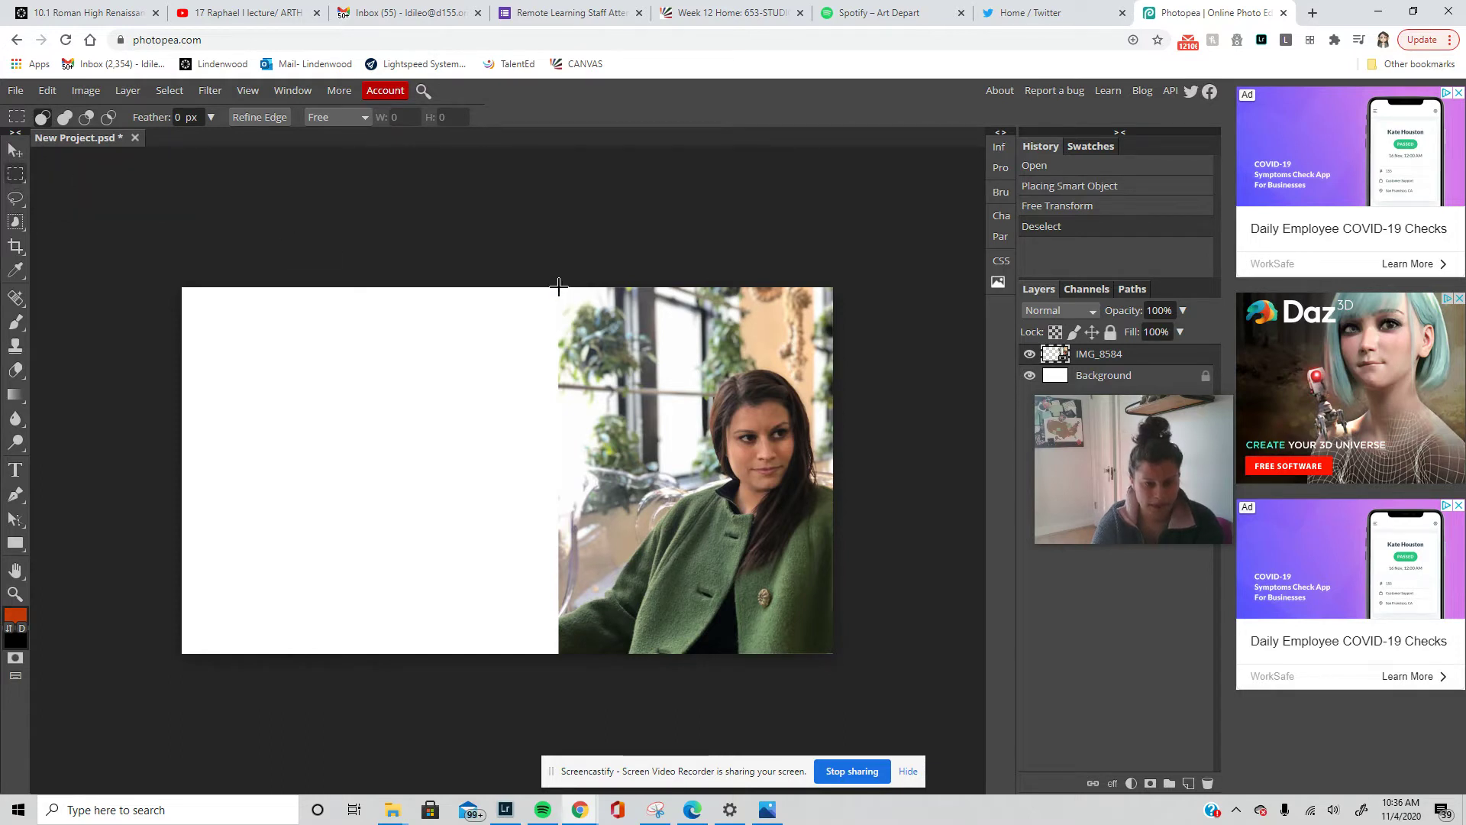
{"action": "left_click_drag", "start_coordinate": [559, 287], "coordinate": [184, 348]}
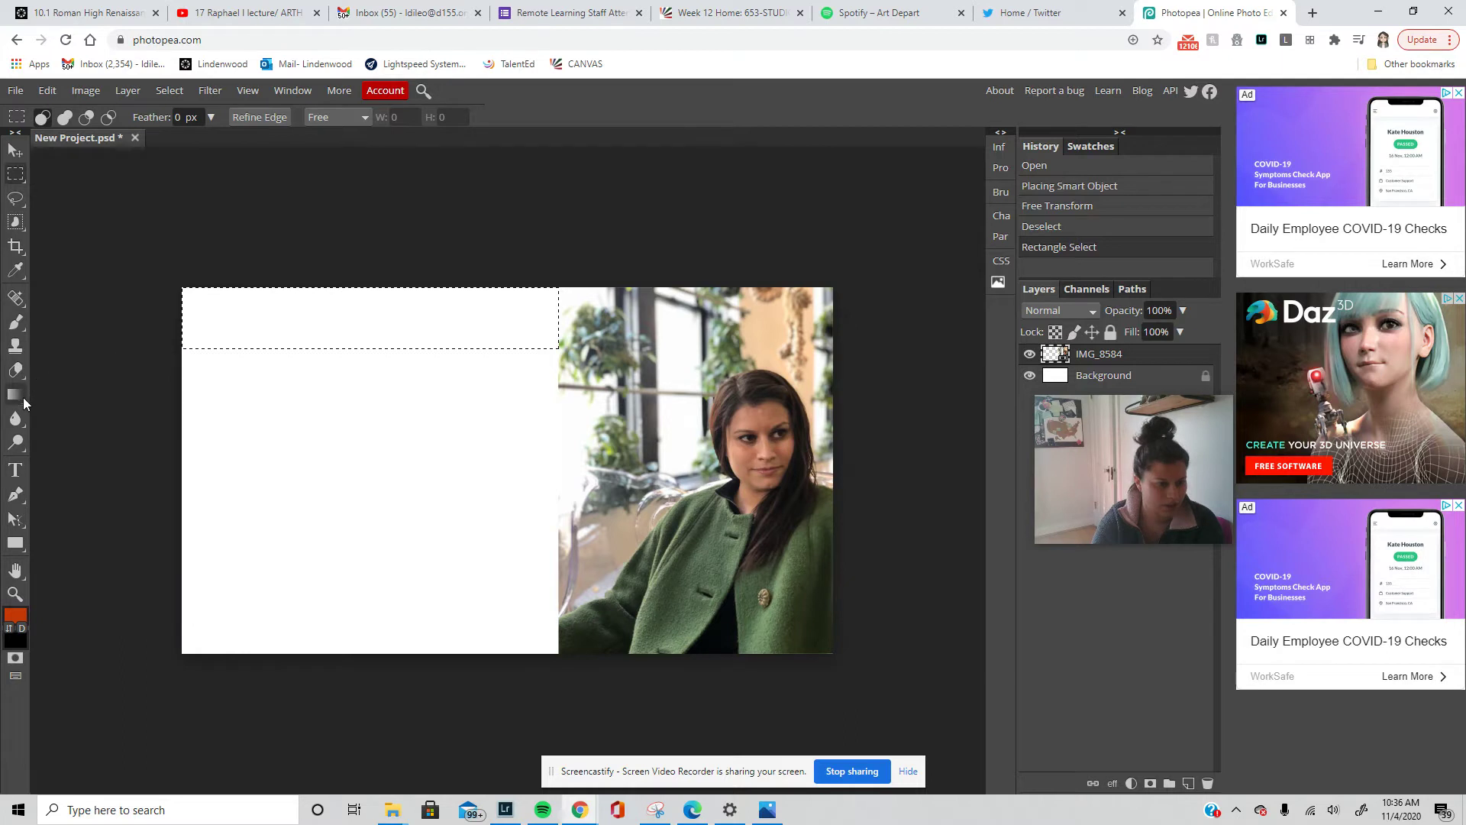
{"action": "left_click", "coordinate": [15, 271]}
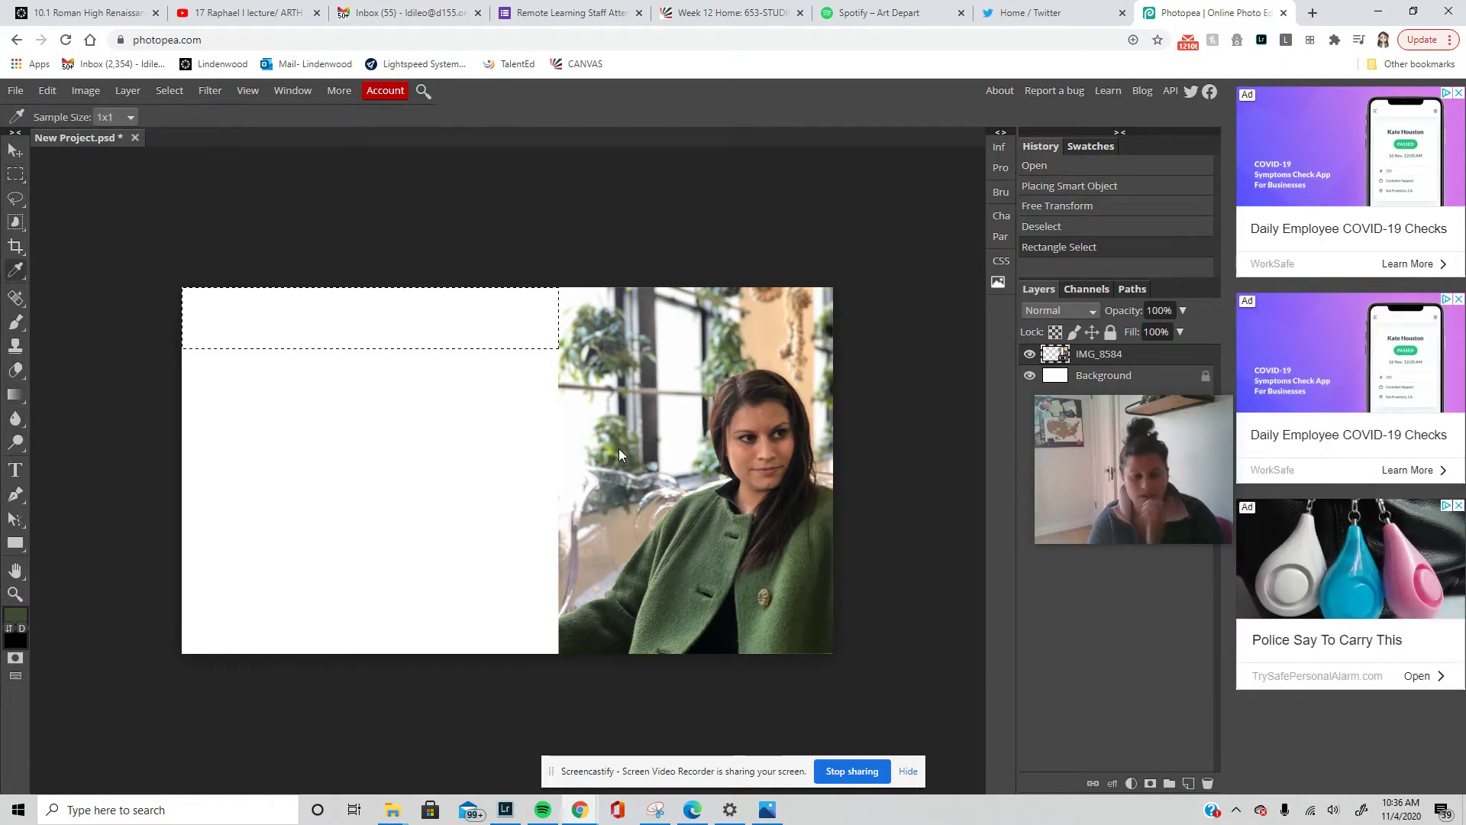
Sample a light muted green from the woman's coat as the foreground colour
{"action": "left_click", "coordinate": [729, 548]}
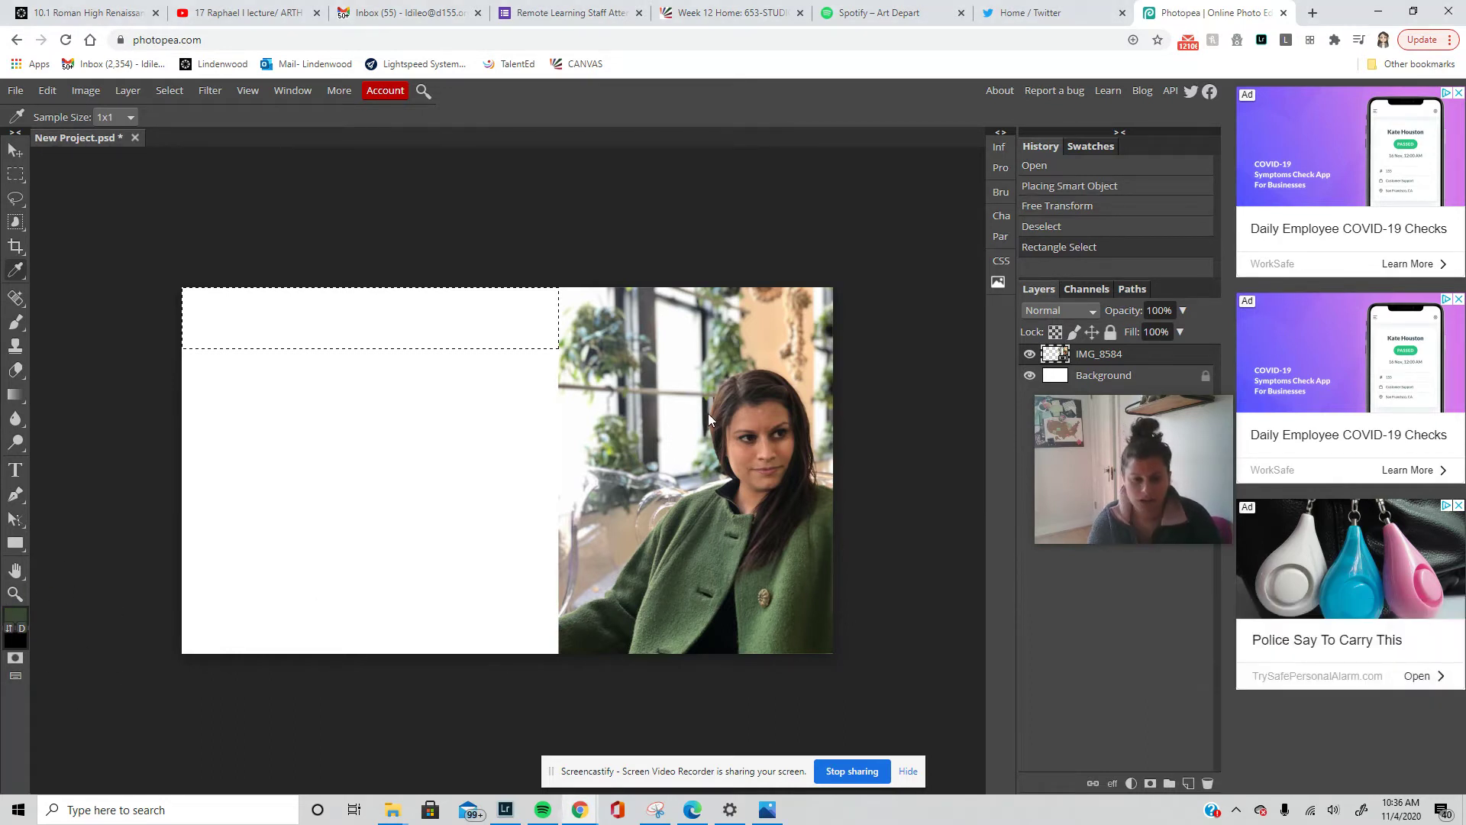
{"action": "left_click", "coordinate": [608, 456]}
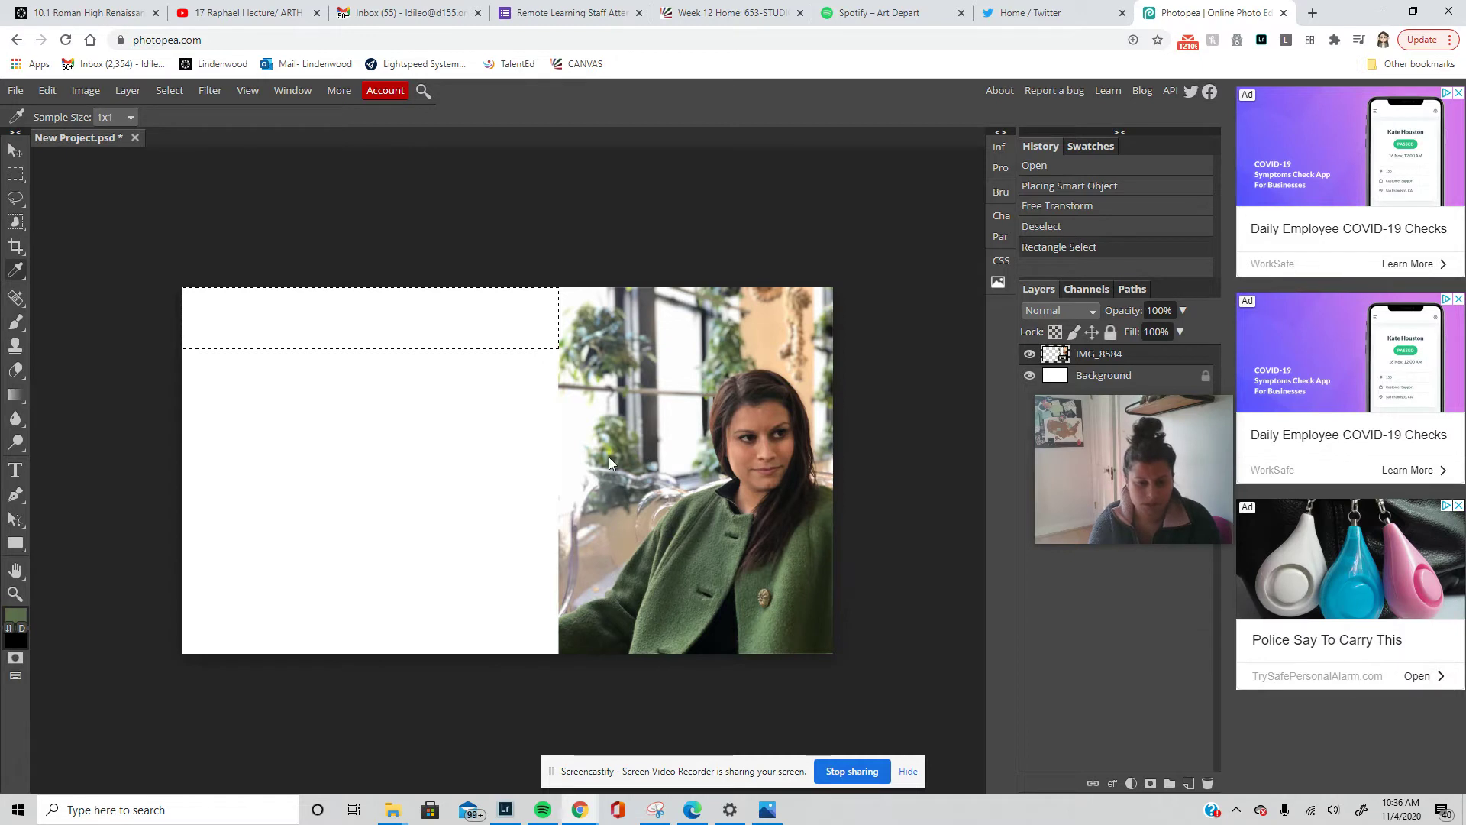
{"action": "left_click", "coordinate": [705, 500]}
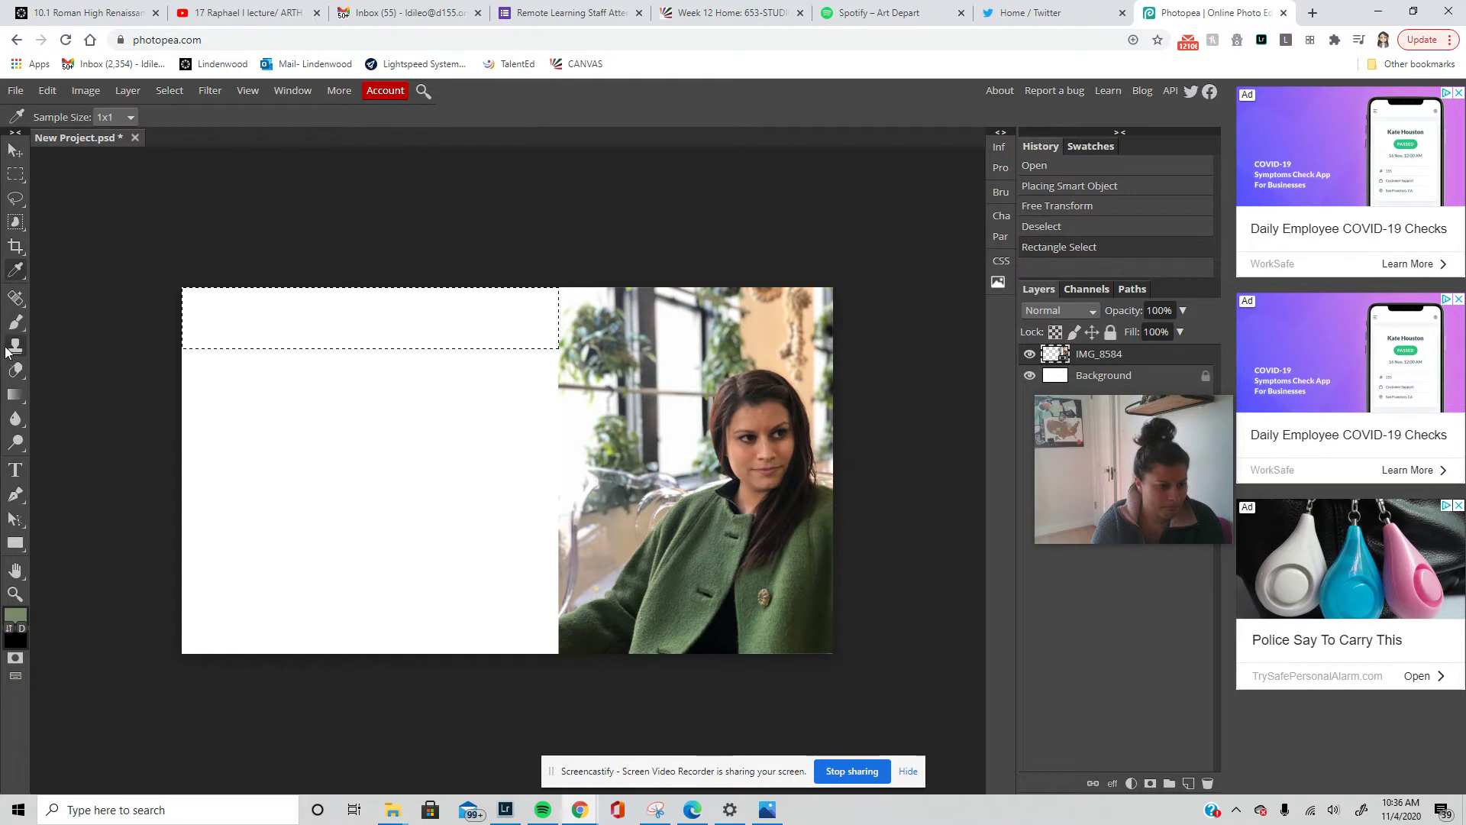
Fill the top strip selection with the sampled green on the Background layer
{"action": "right_click", "coordinate": [16, 445]}
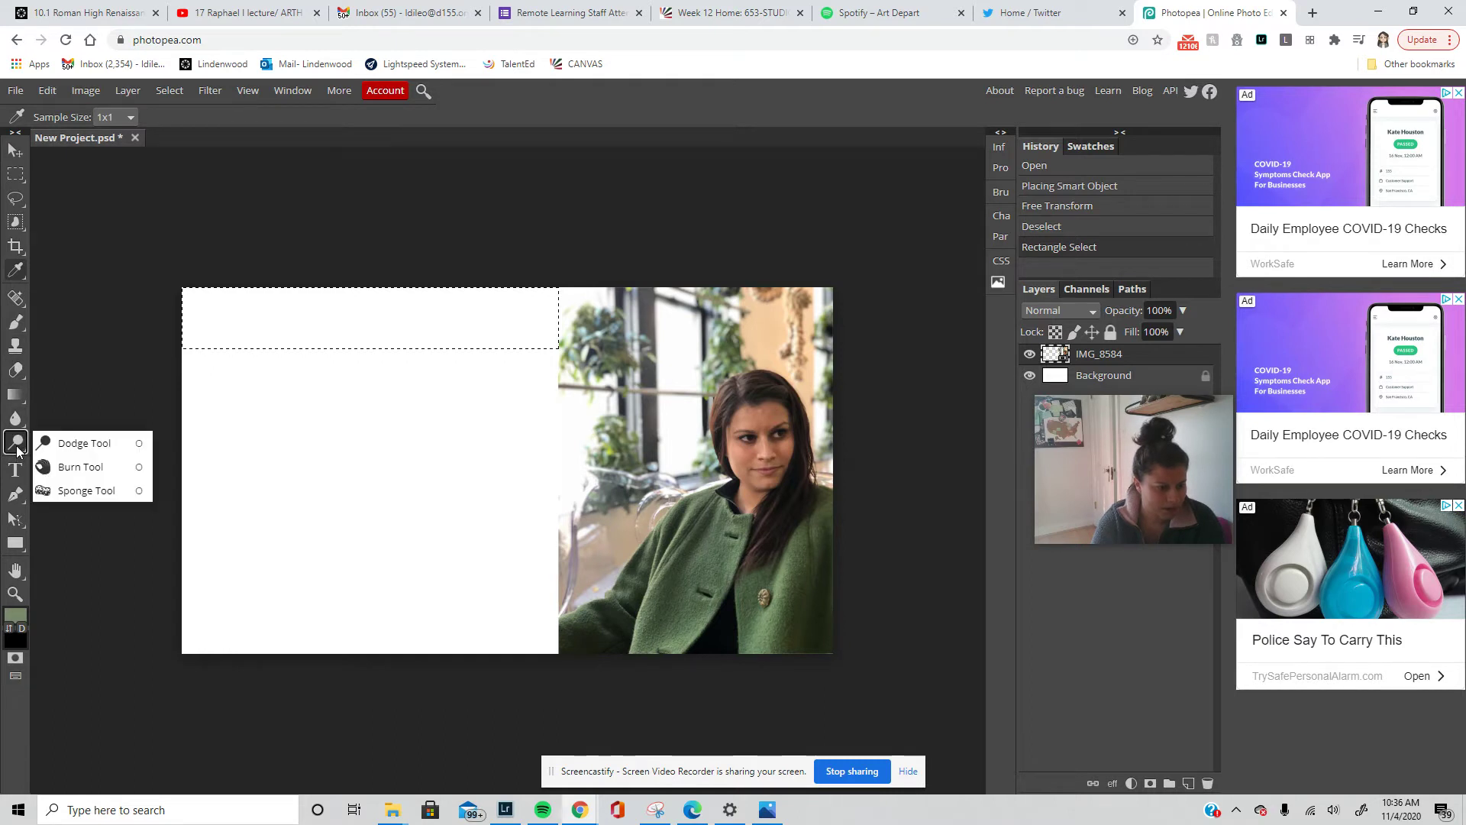
{"action": "right_click", "coordinate": [19, 394]}
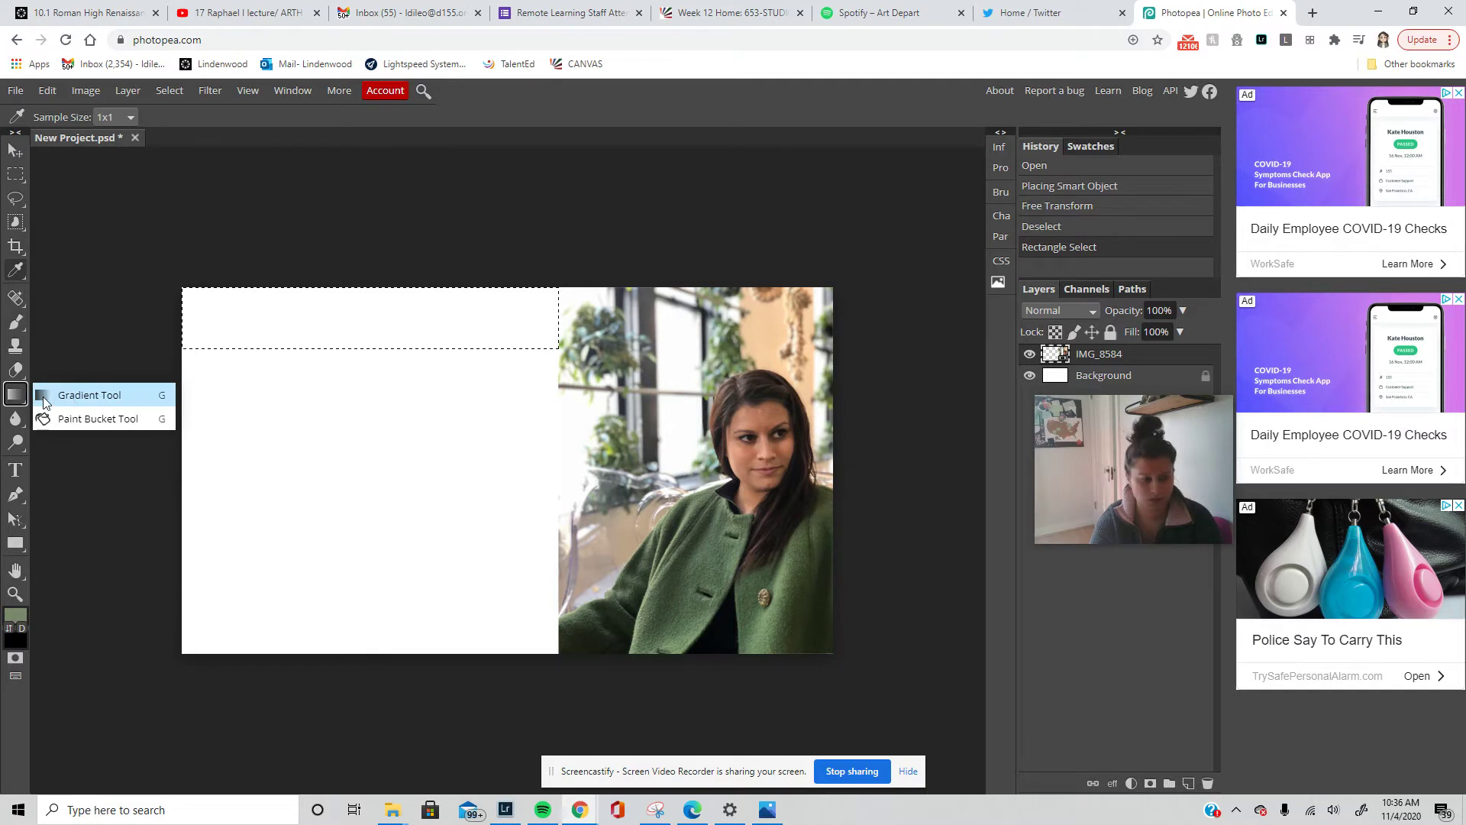
{"action": "left_click", "coordinate": [134, 419]}
{"action": "left_click", "coordinate": [326, 326]}
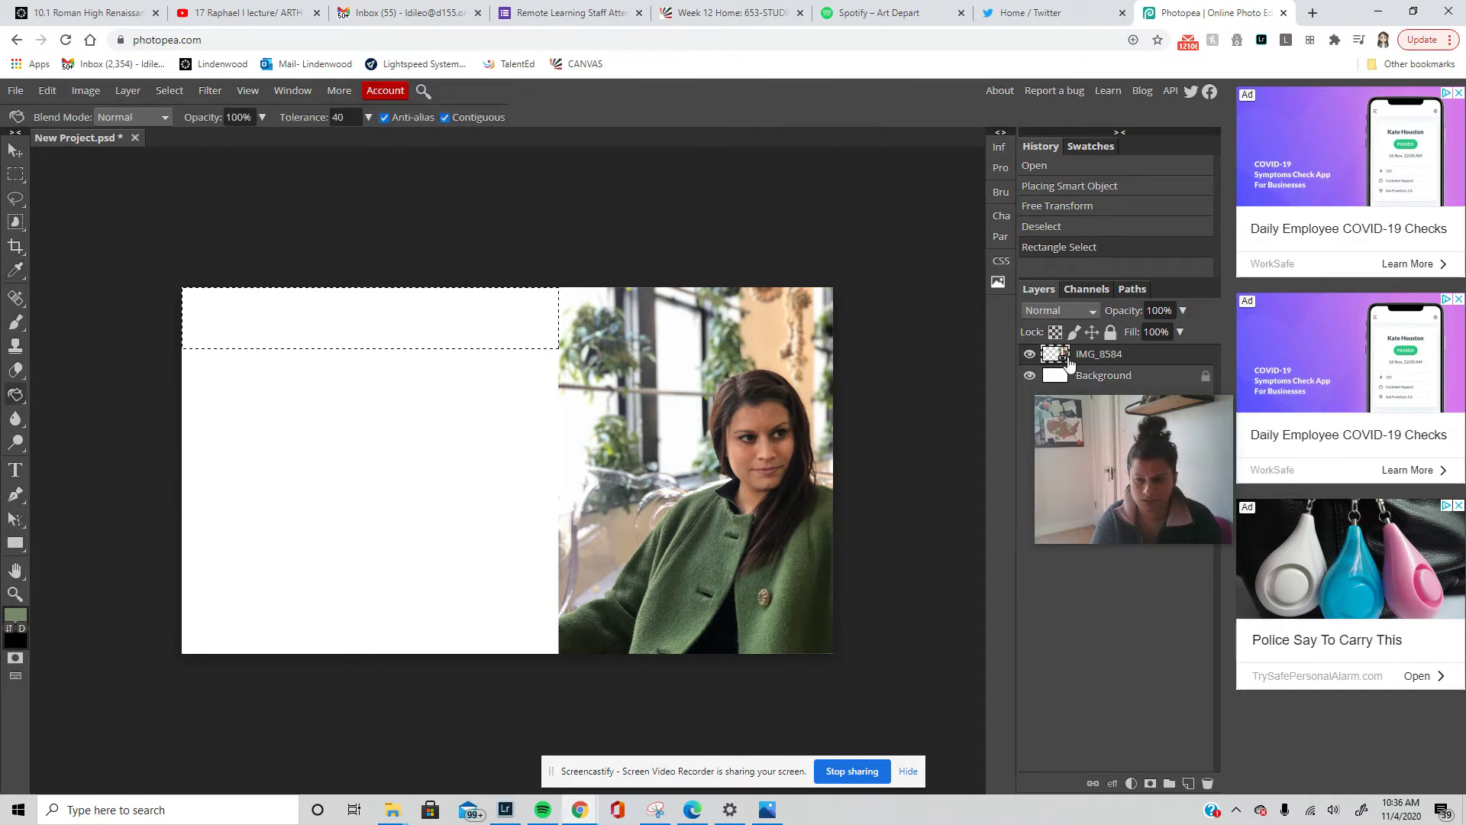
{"action": "right_click", "coordinate": [1094, 358]}
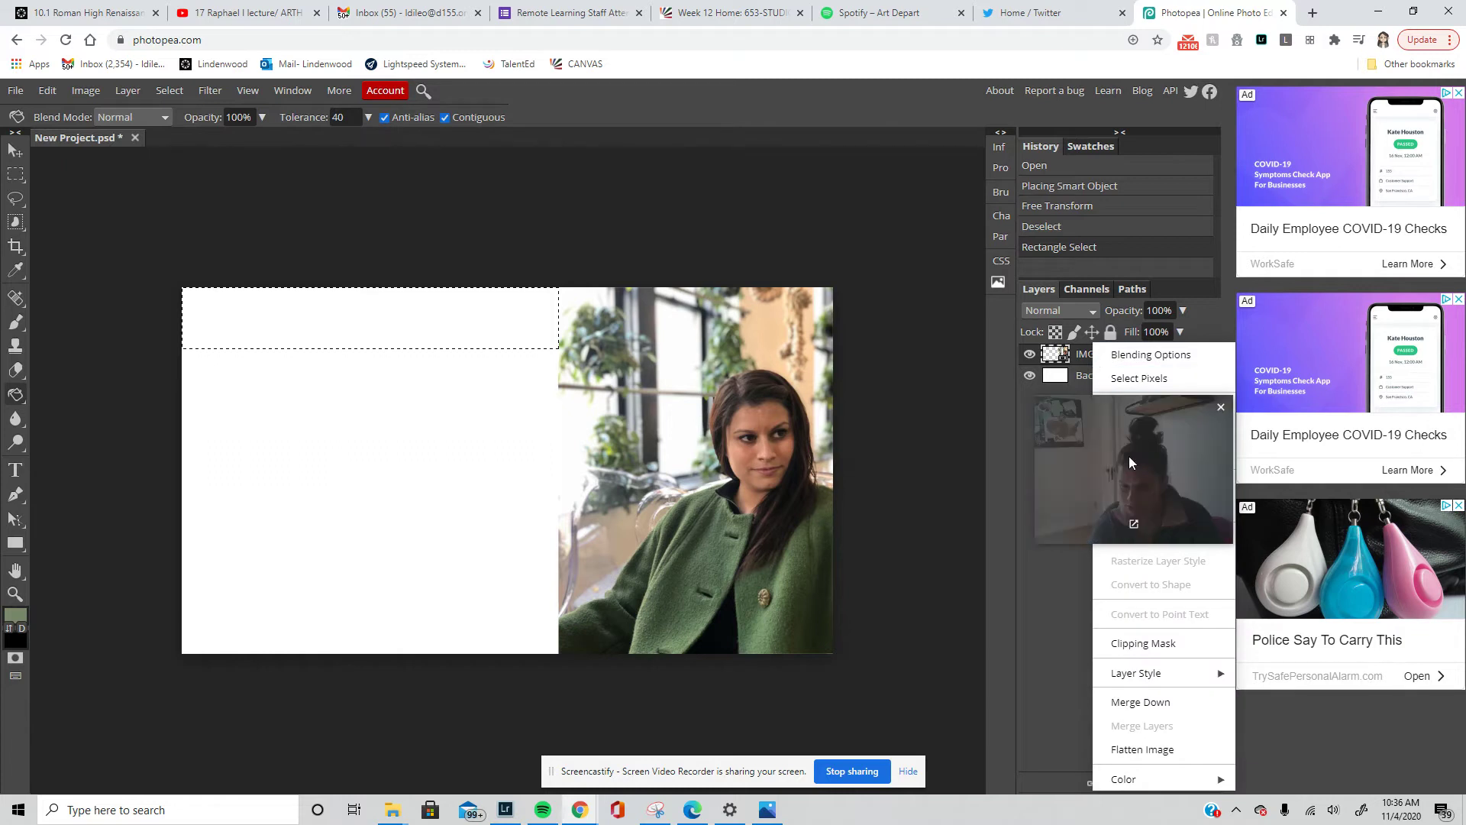
{"action": "left_click_drag", "start_coordinate": [1129, 456], "coordinate": [1367, 300]}
{"action": "right_click", "coordinate": [1111, 376]}
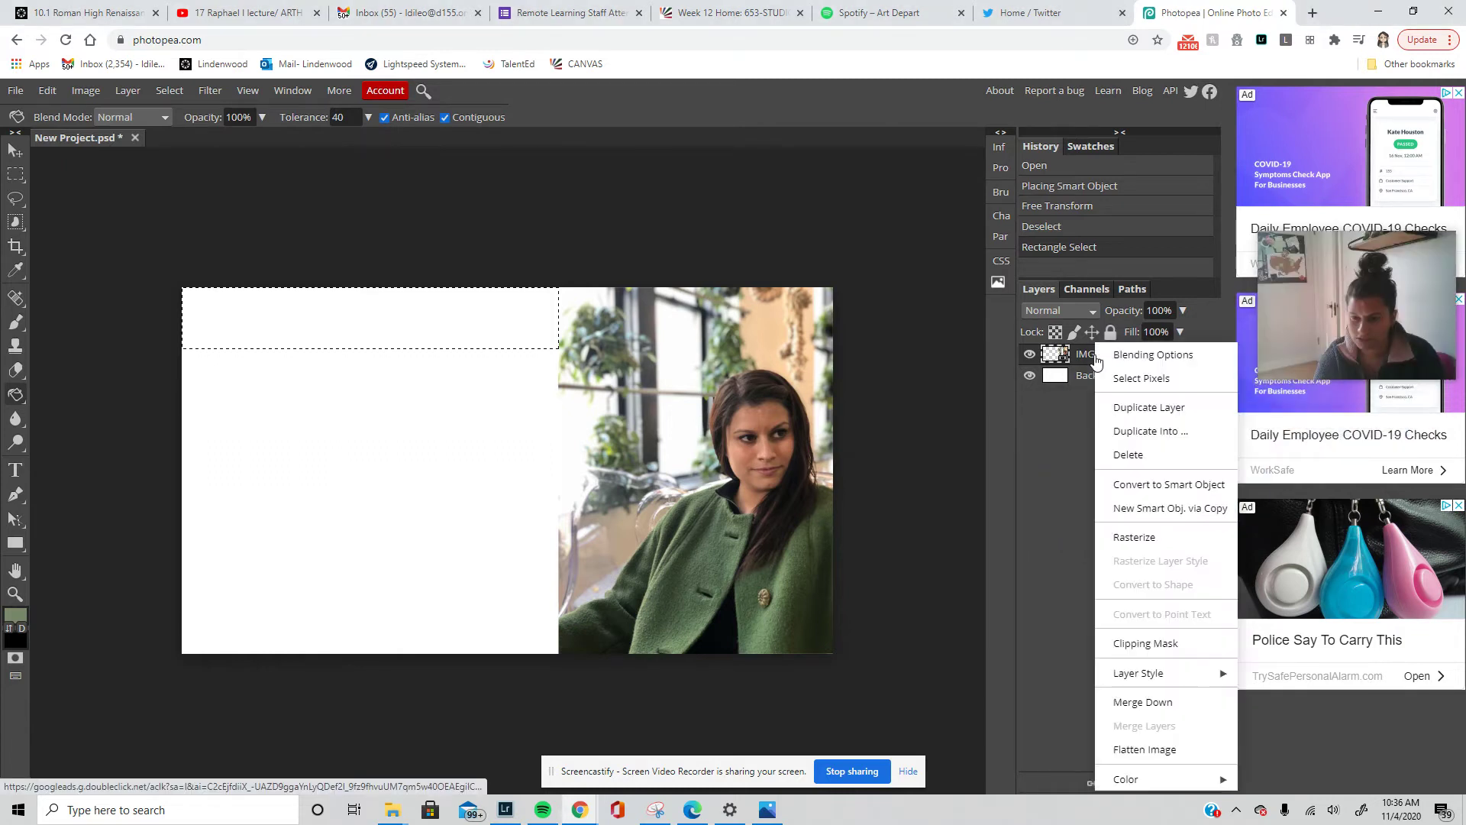
{"action": "left_click", "coordinate": [1082, 380]}
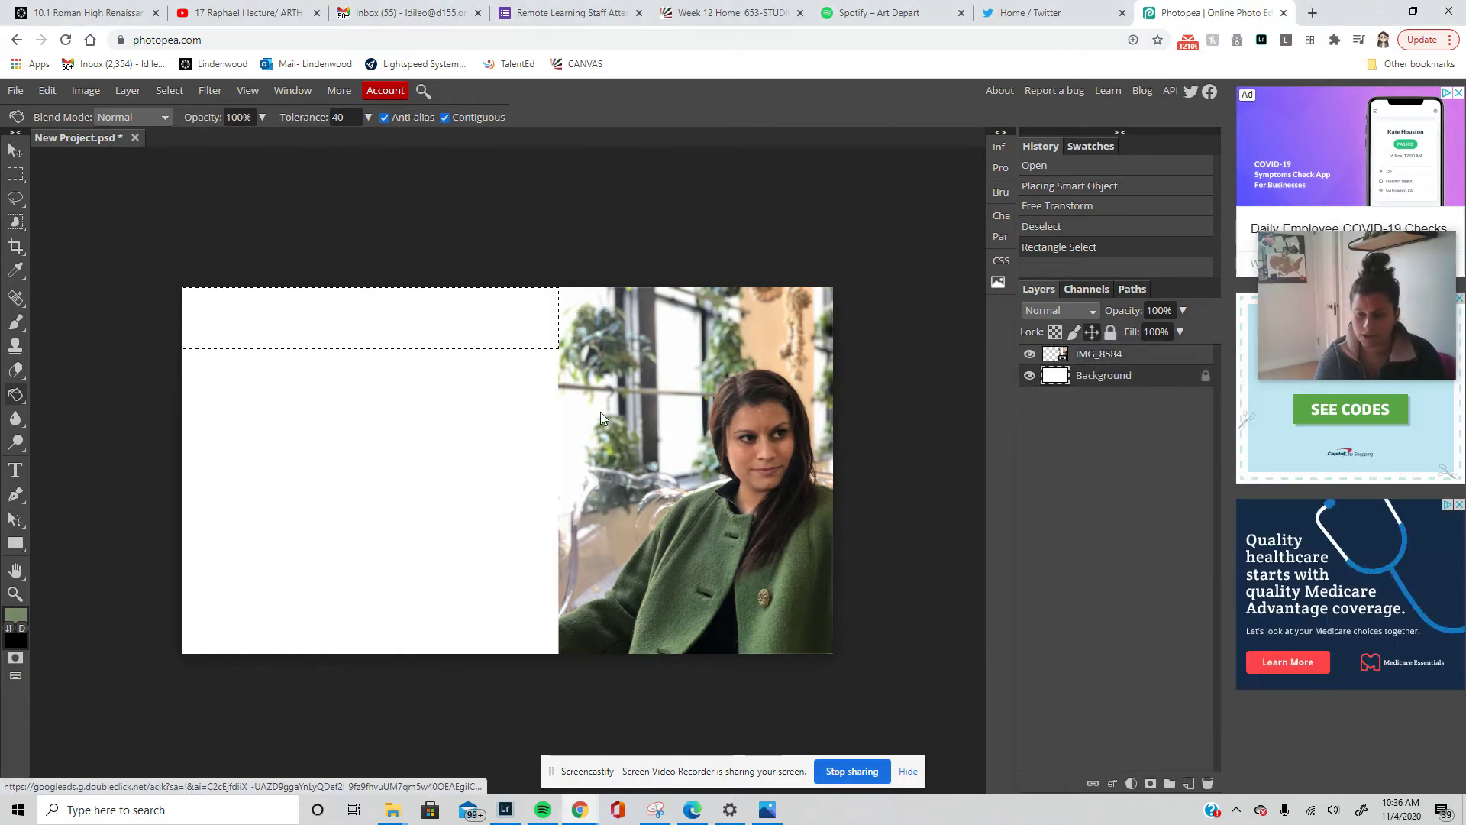
{"action": "left_click", "coordinate": [363, 338]}
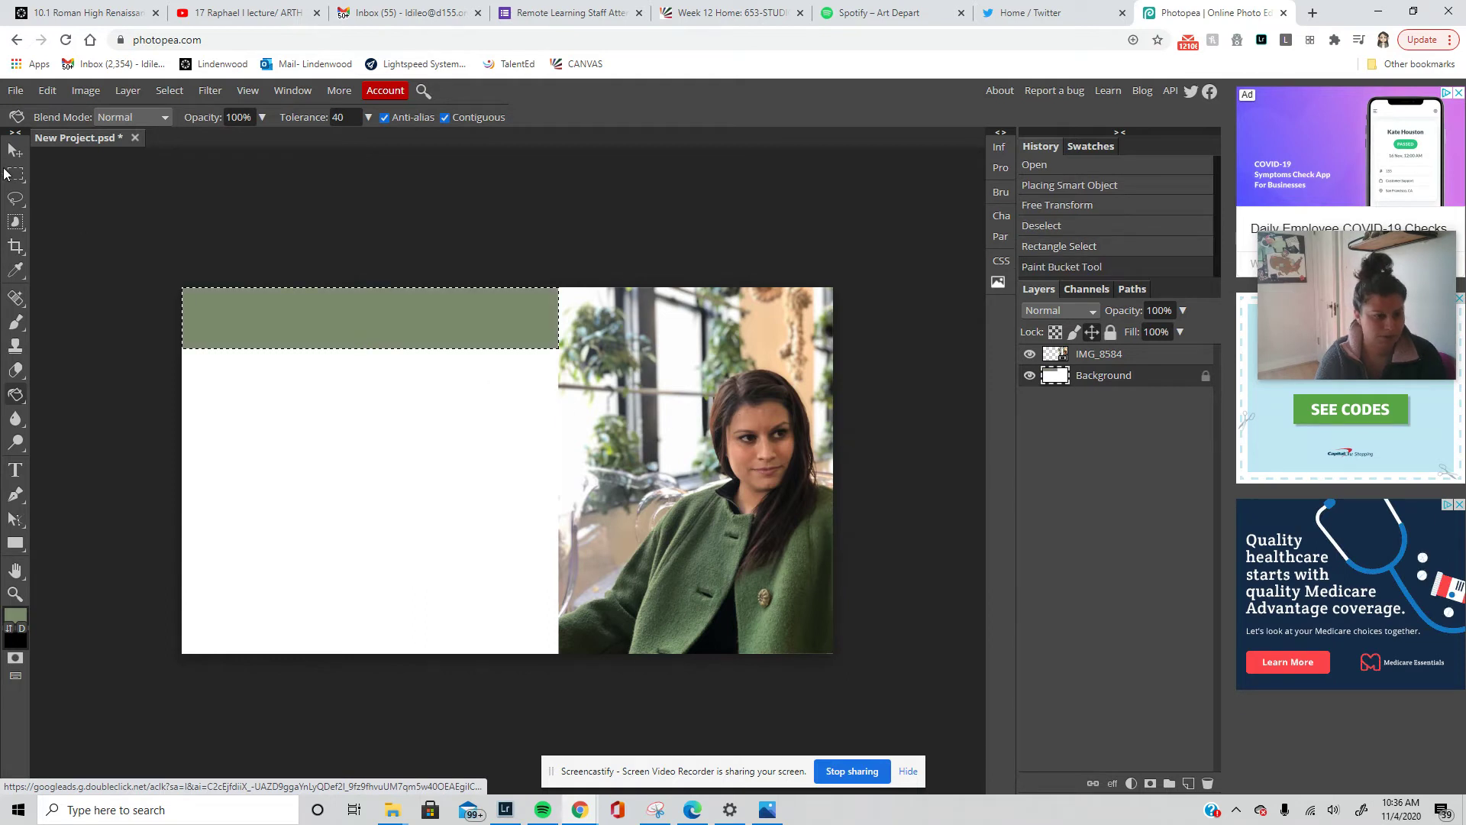
Deselect the green strip and marquee a band just below it
{"action": "left_click", "coordinate": [16, 174]}
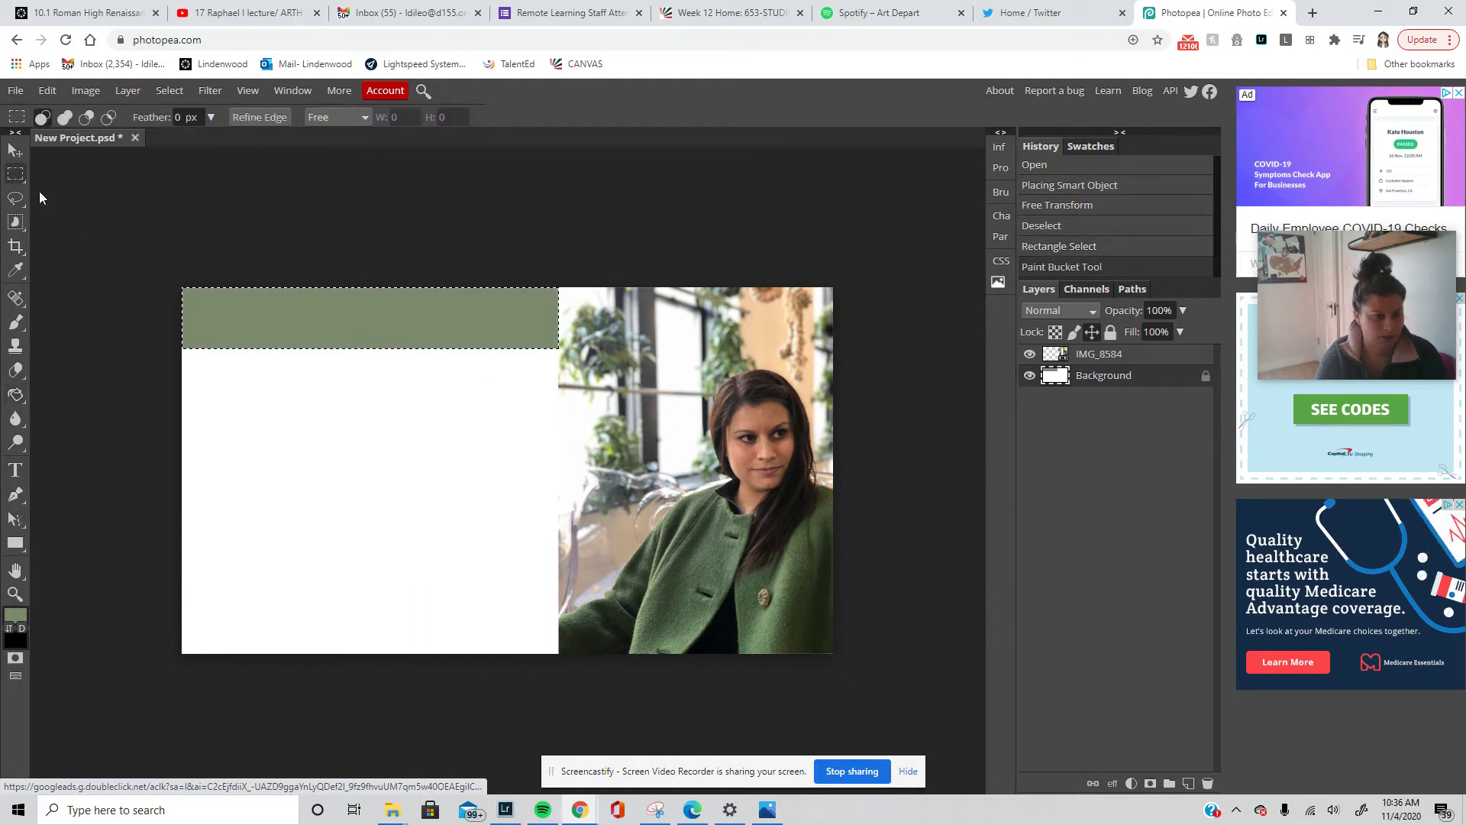
{"action": "left_click", "coordinate": [209, 351]}
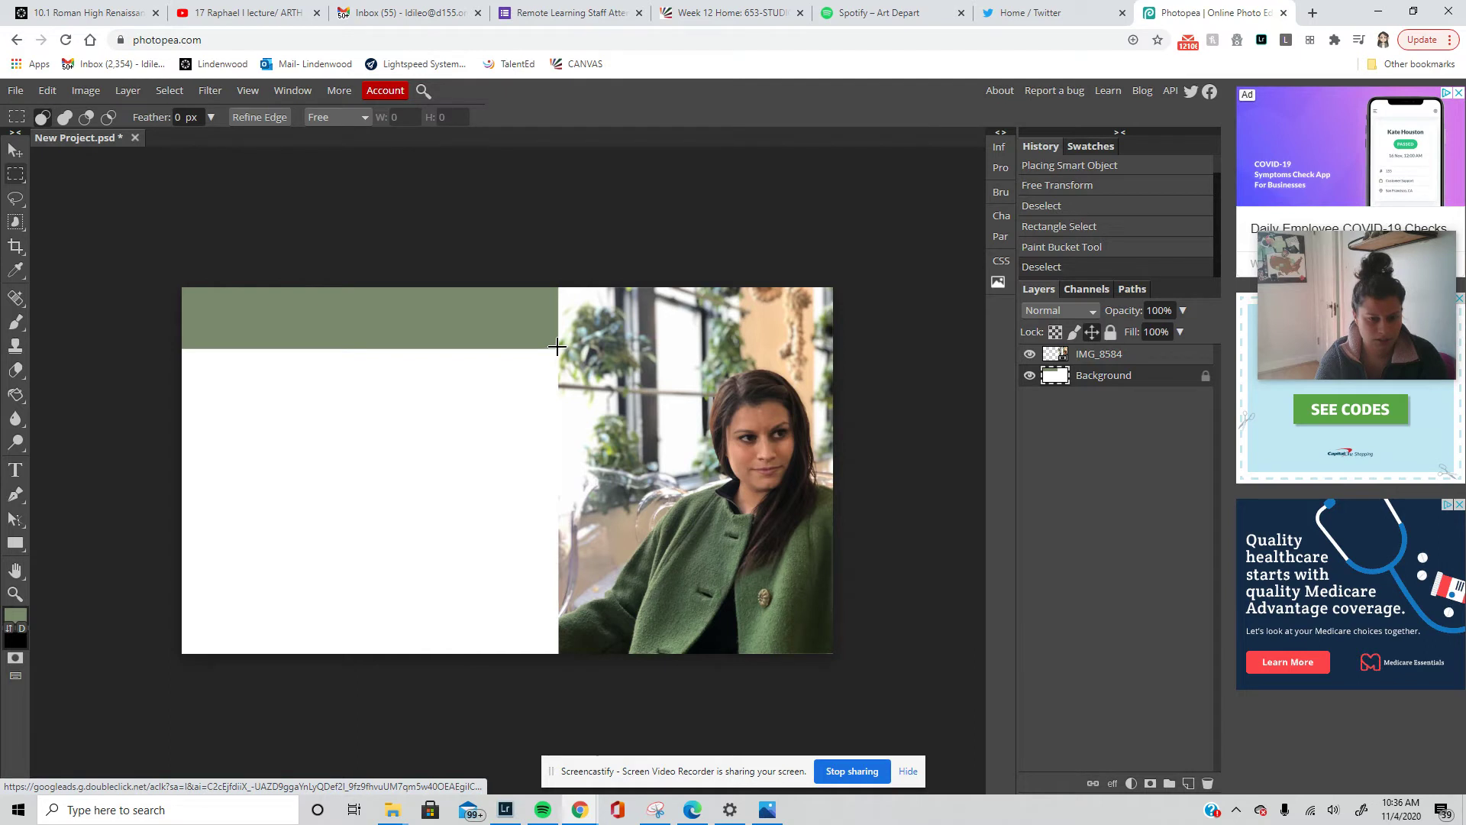
{"action": "left_click_drag", "start_coordinate": [176, 346], "coordinate": [555, 419]}
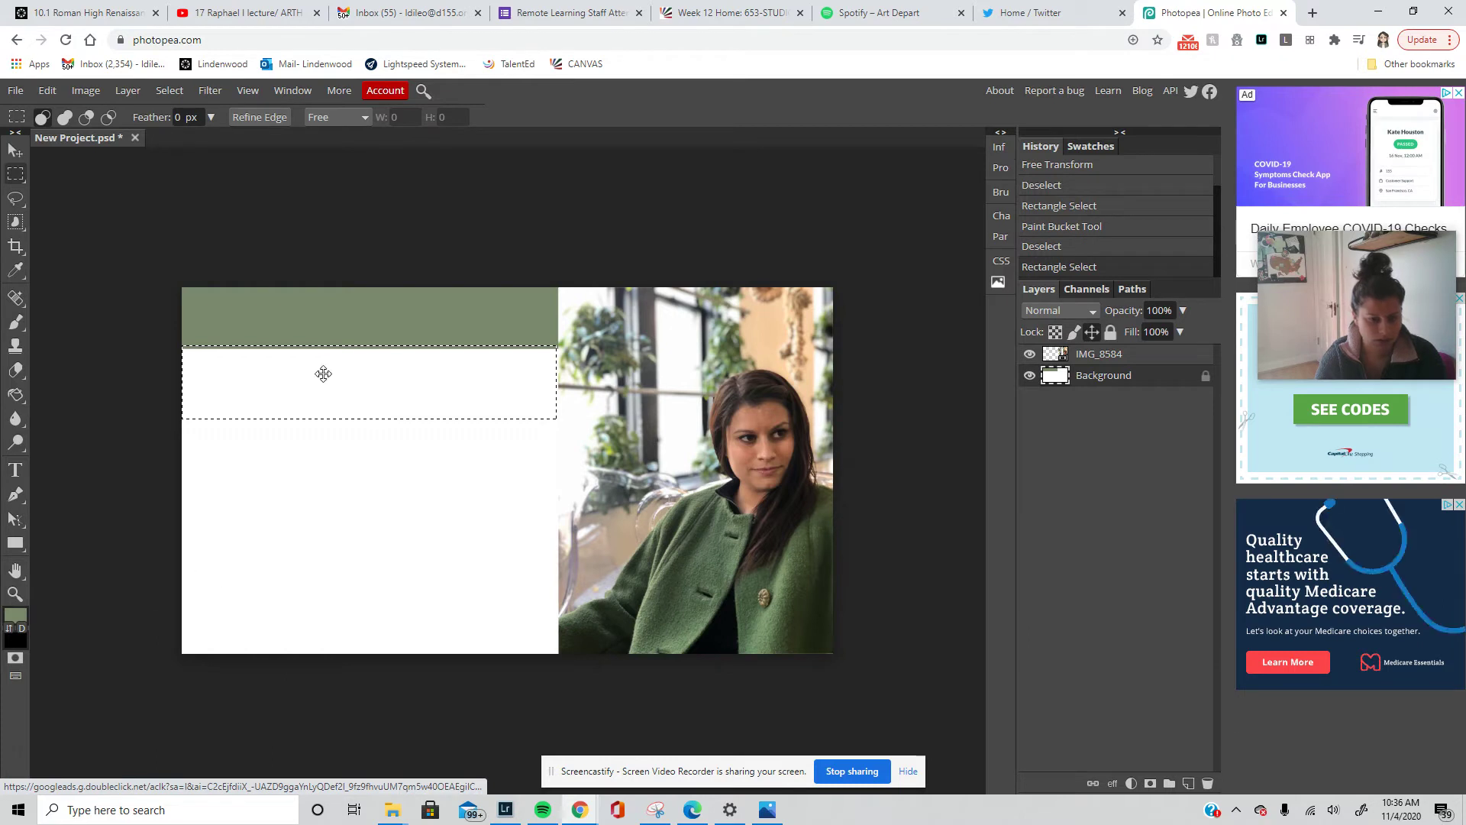
Nudge the band selection and sample a dark grey-green from the photo
{"action": "left_click_drag", "start_coordinate": [357, 393], "coordinate": [354, 393]}
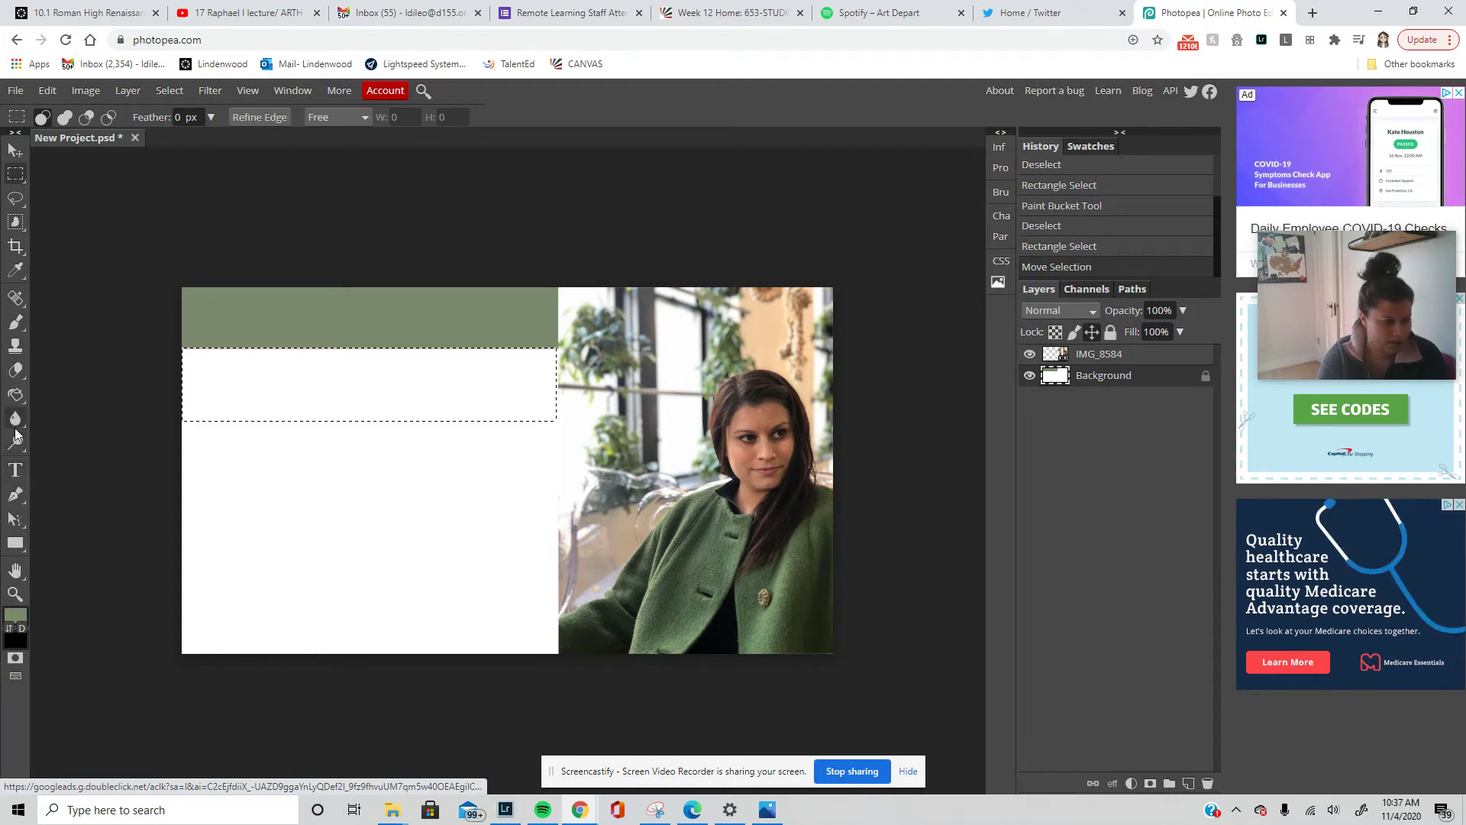
{"action": "left_click", "coordinate": [15, 270]}
{"action": "left_click", "coordinate": [727, 497]}
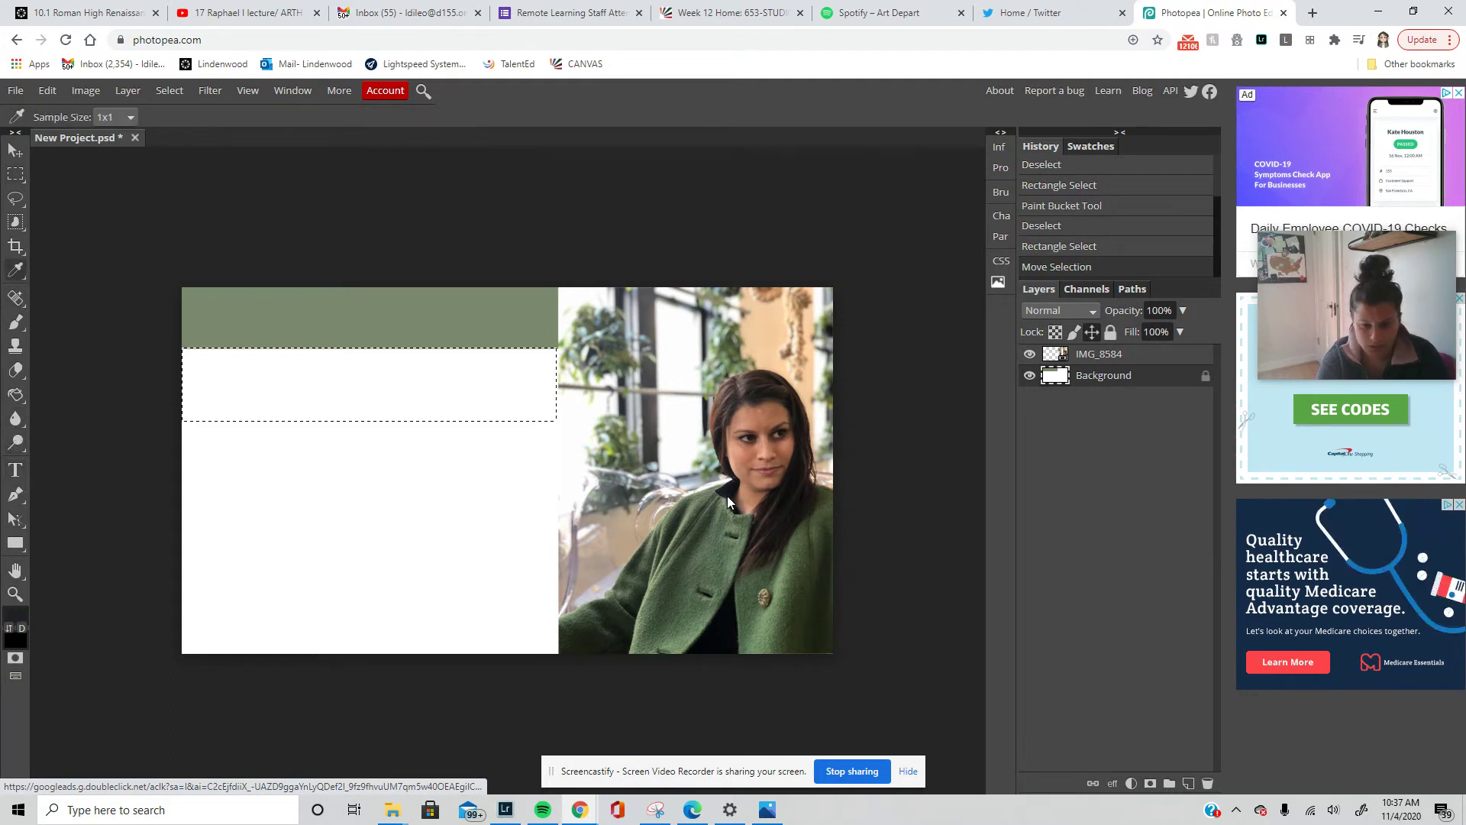
{"action": "left_click", "coordinate": [731, 488]}
{"action": "left_click", "coordinate": [616, 365]}
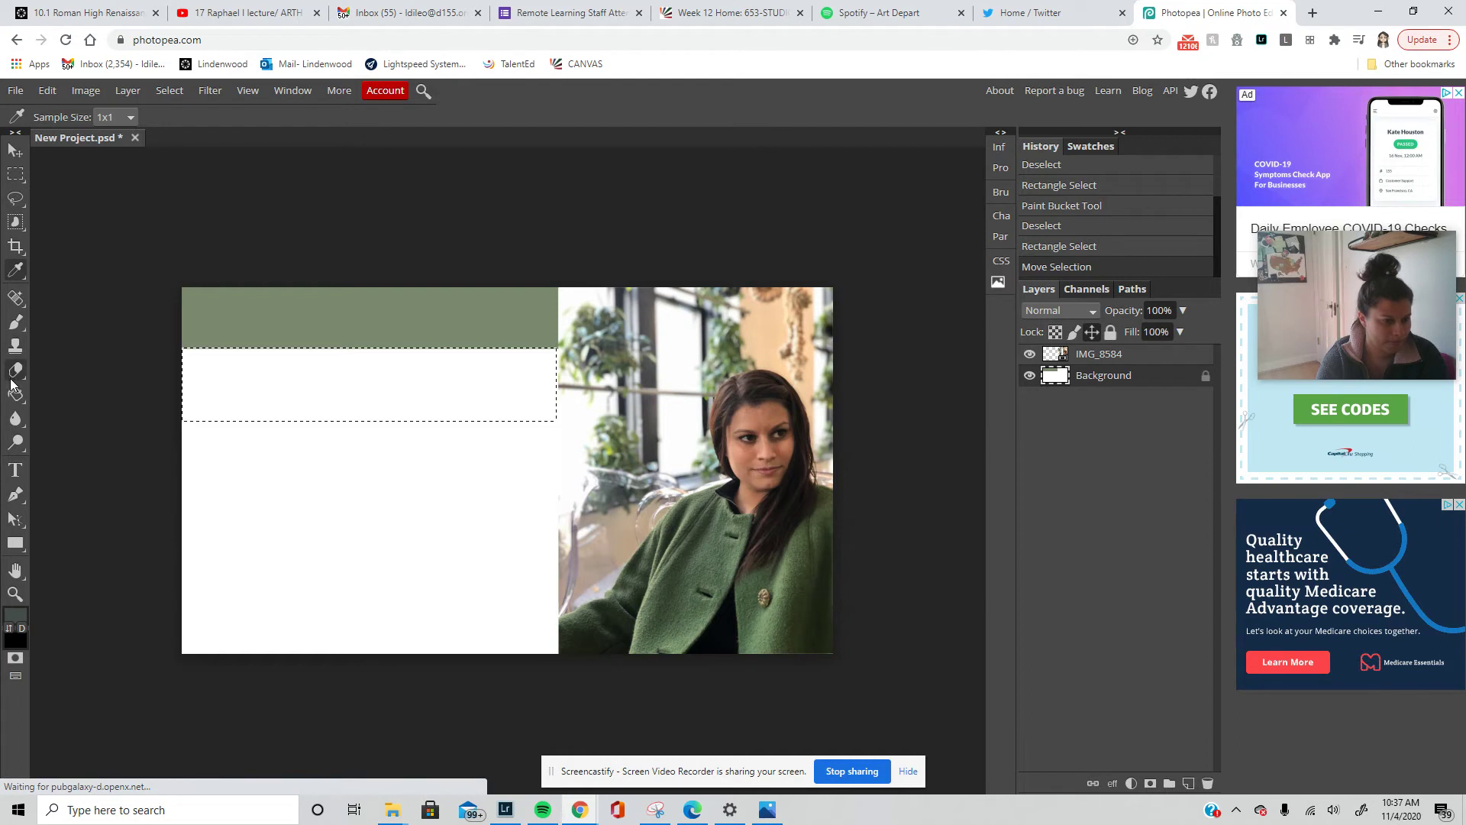
Fill the band with the dark grey-green using the Paint Bucket, then deselect
{"action": "right_click", "coordinate": [17, 401]}
{"action": "left_click", "coordinate": [97, 418]}
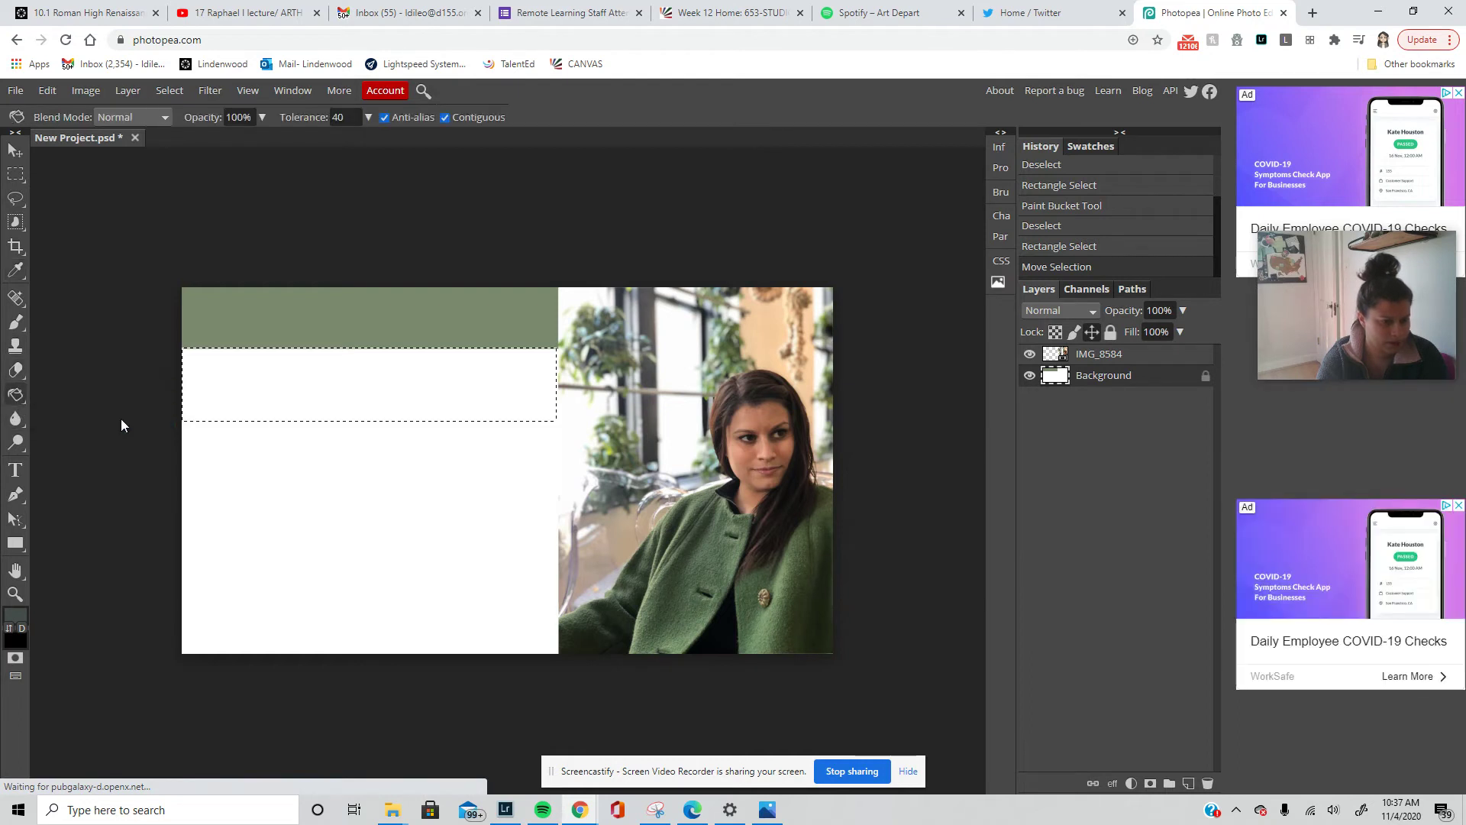
{"action": "left_click", "coordinate": [332, 399]}
{"action": "left_click", "coordinate": [24, 178]}
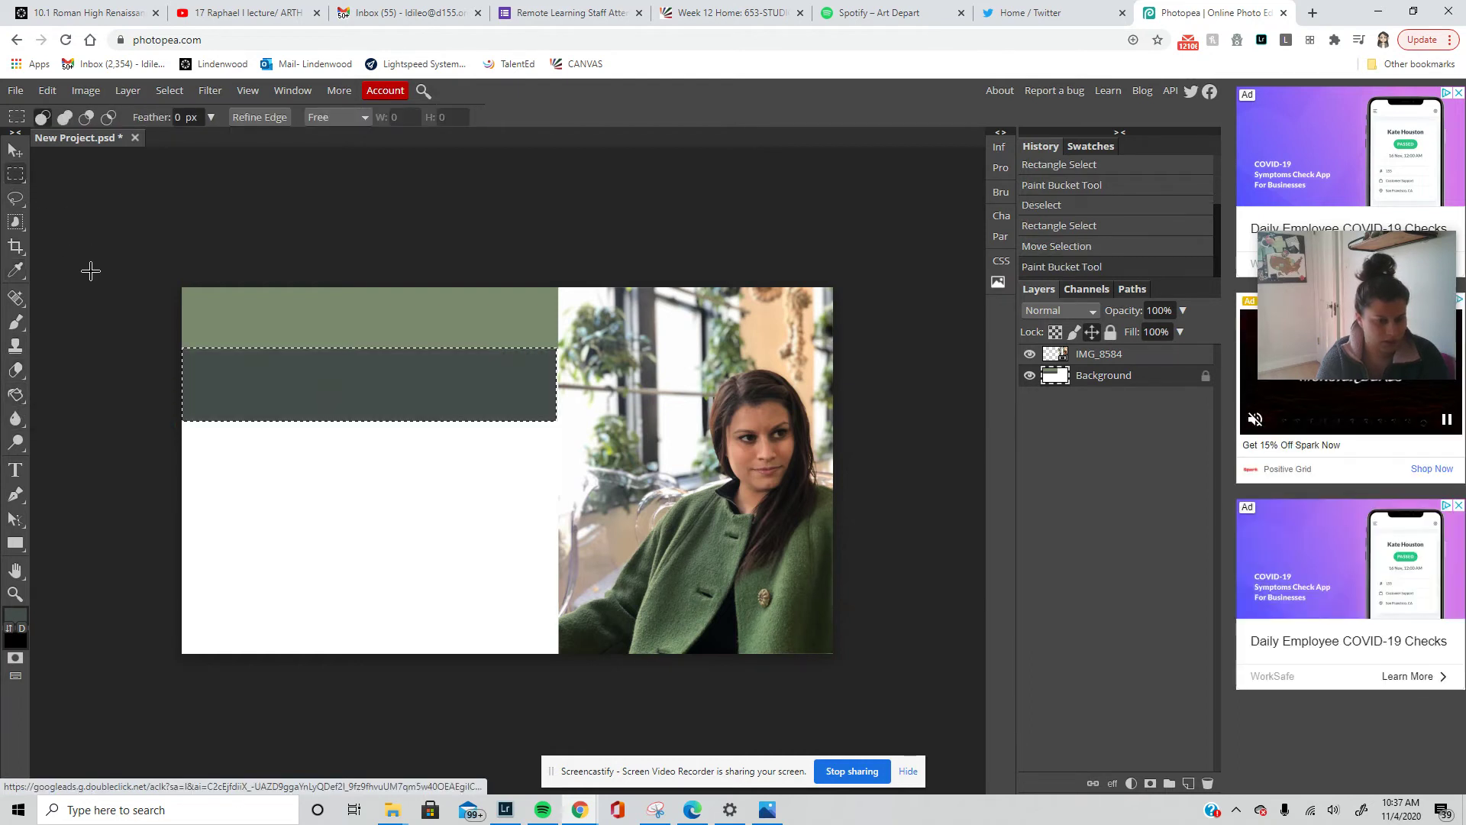
{"action": "left_click", "coordinate": [92, 273]}
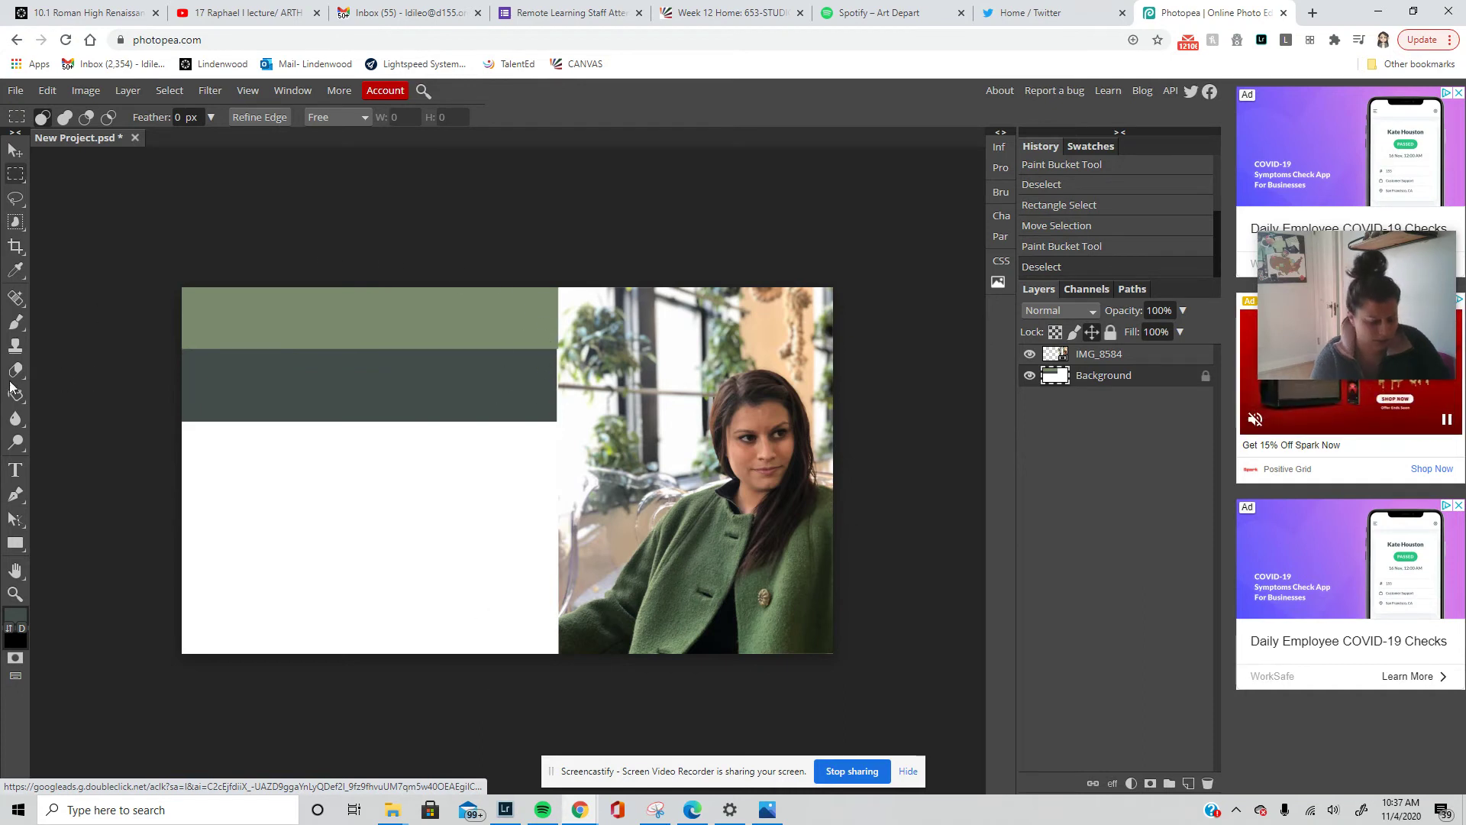
{"action": "key", "text": "ctrl+t"}
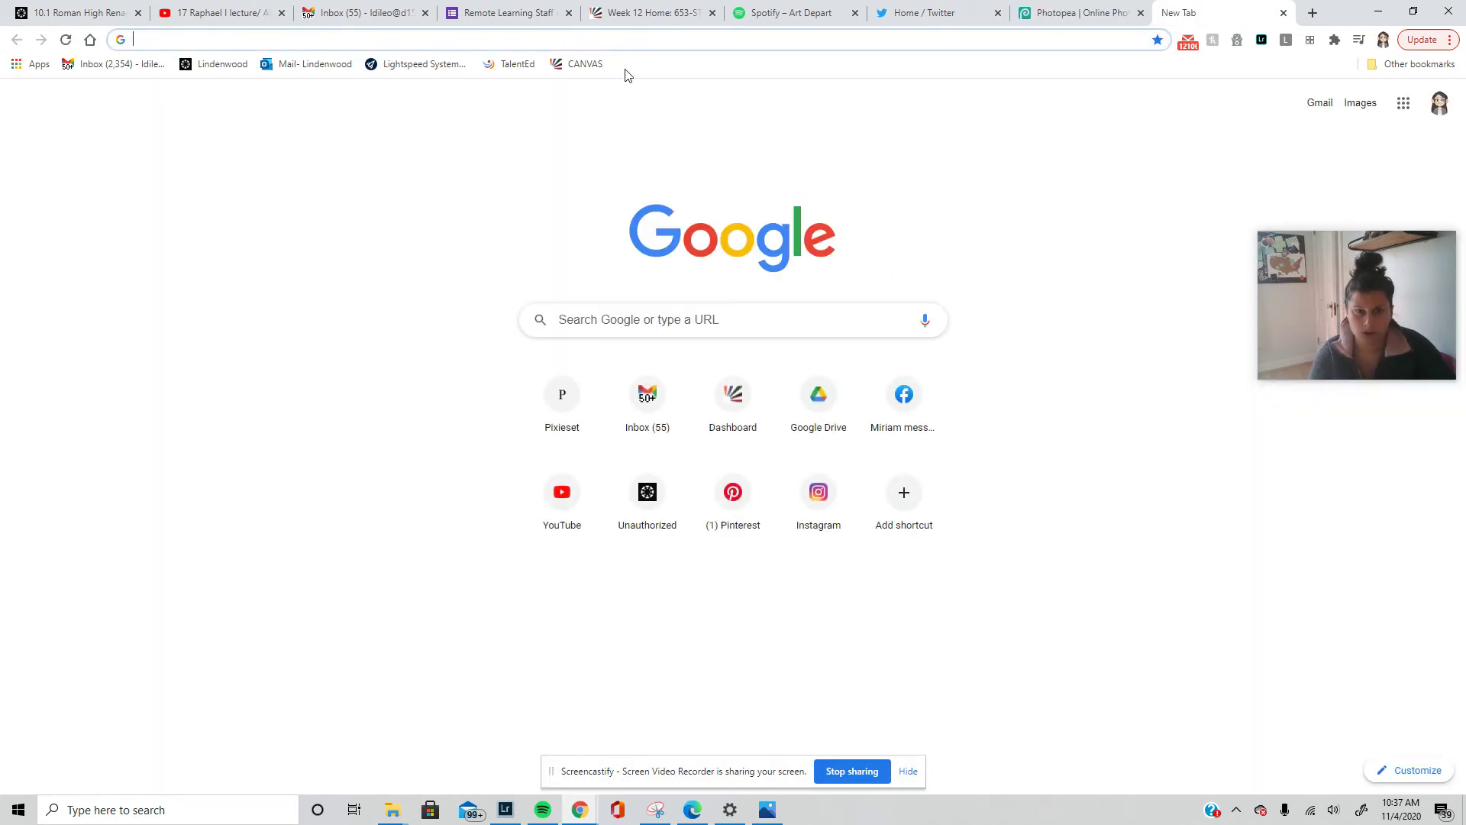
{"action": "left_click", "coordinate": [1043, 17]}
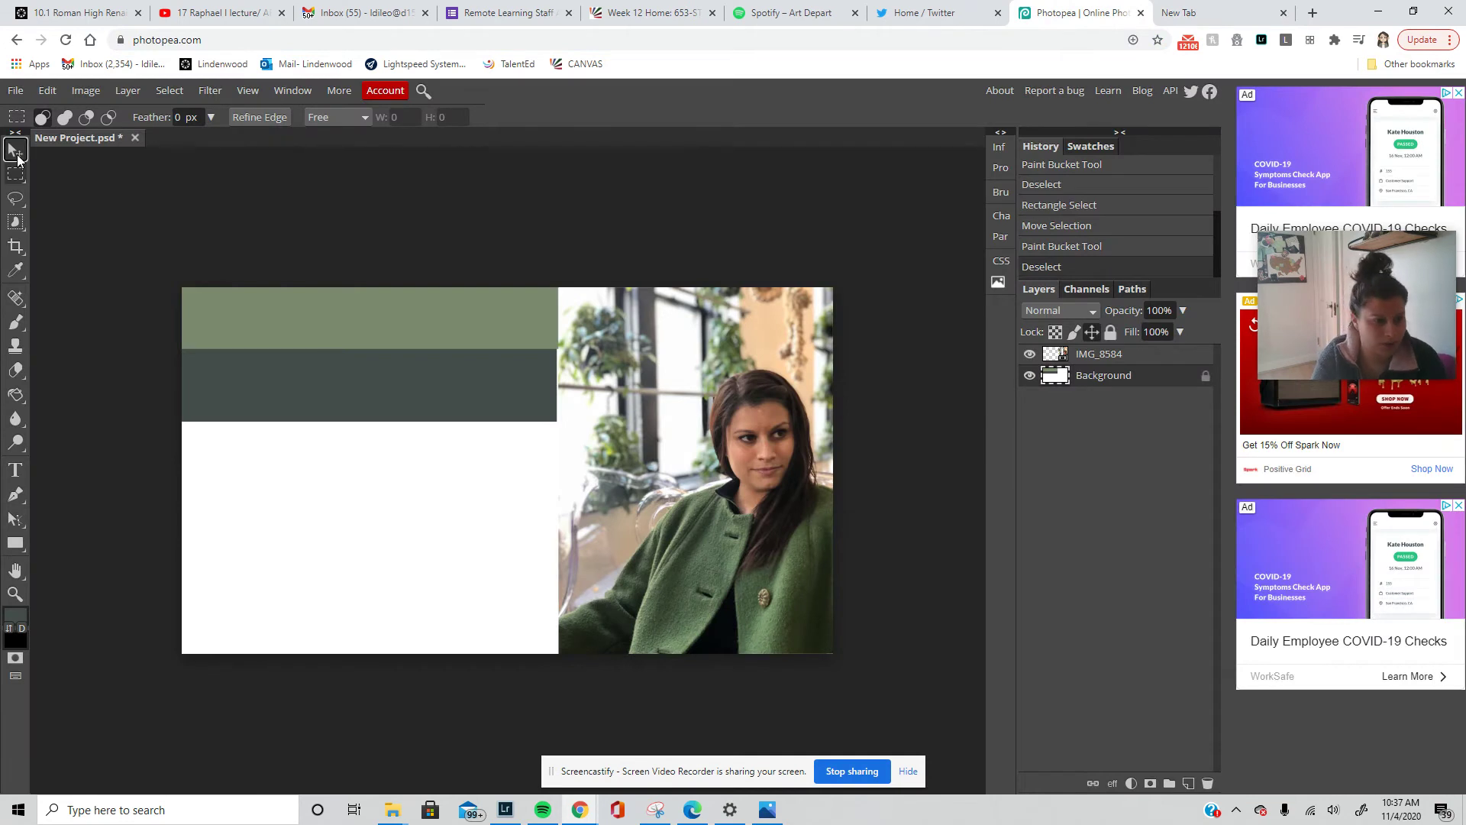
Unlock the Background layer so it can be moved
{"action": "left_click", "coordinate": [16, 149]}
{"action": "left_click", "coordinate": [389, 419]}
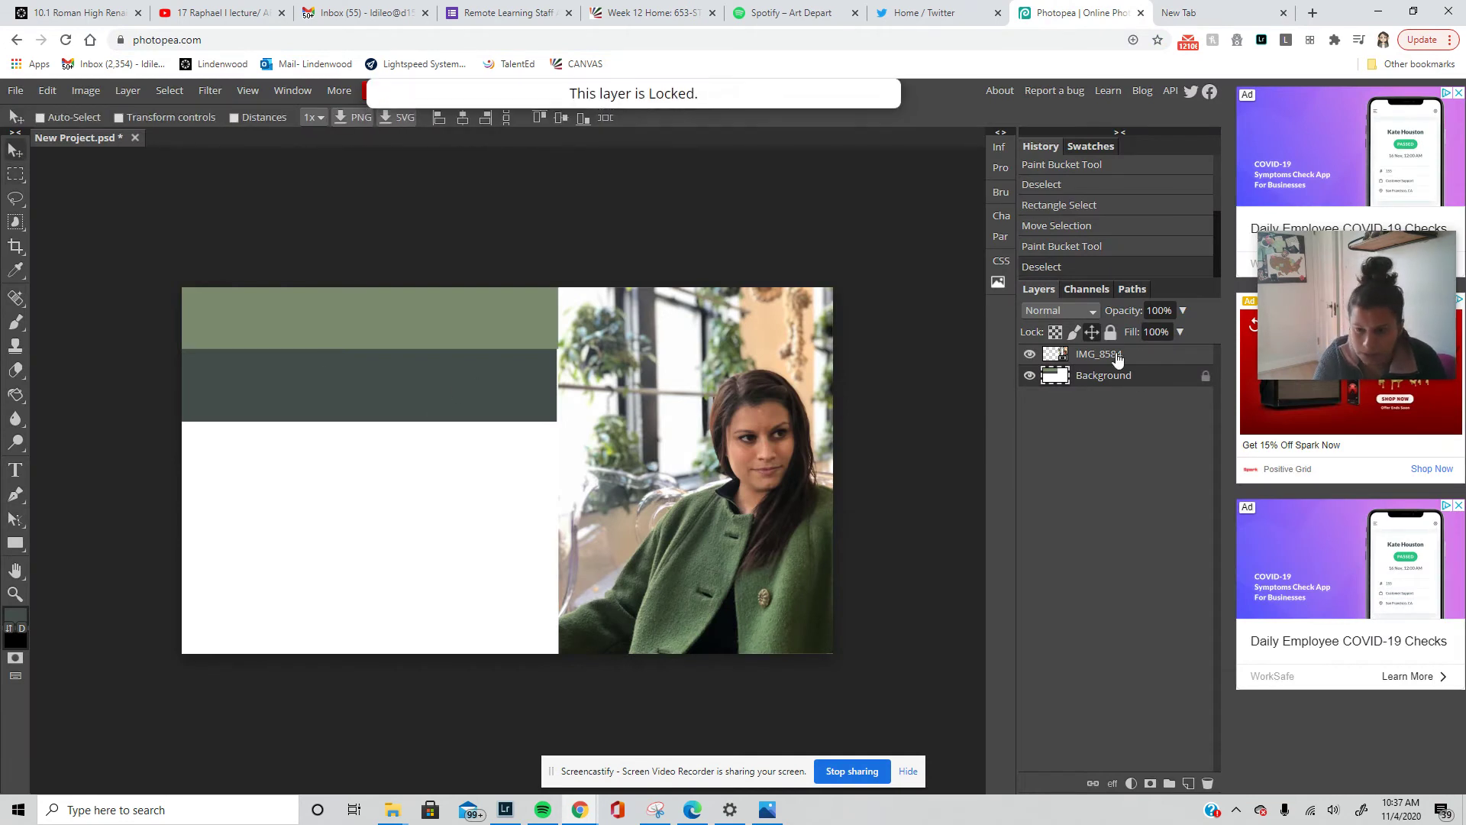
{"action": "left_click", "coordinate": [1206, 377]}
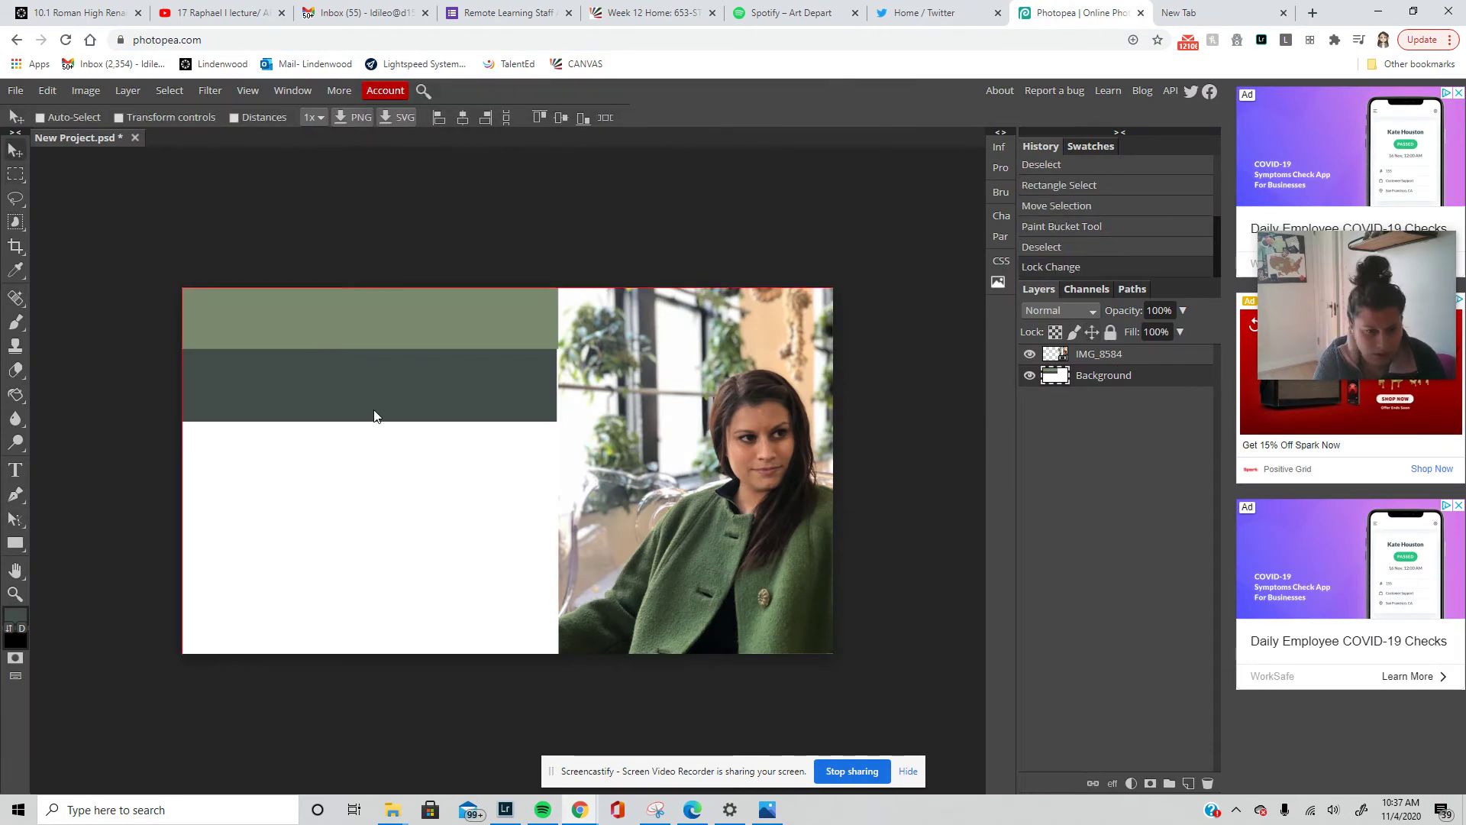
{"action": "left_click_drag", "start_coordinate": [374, 415], "coordinate": [374, 415]}
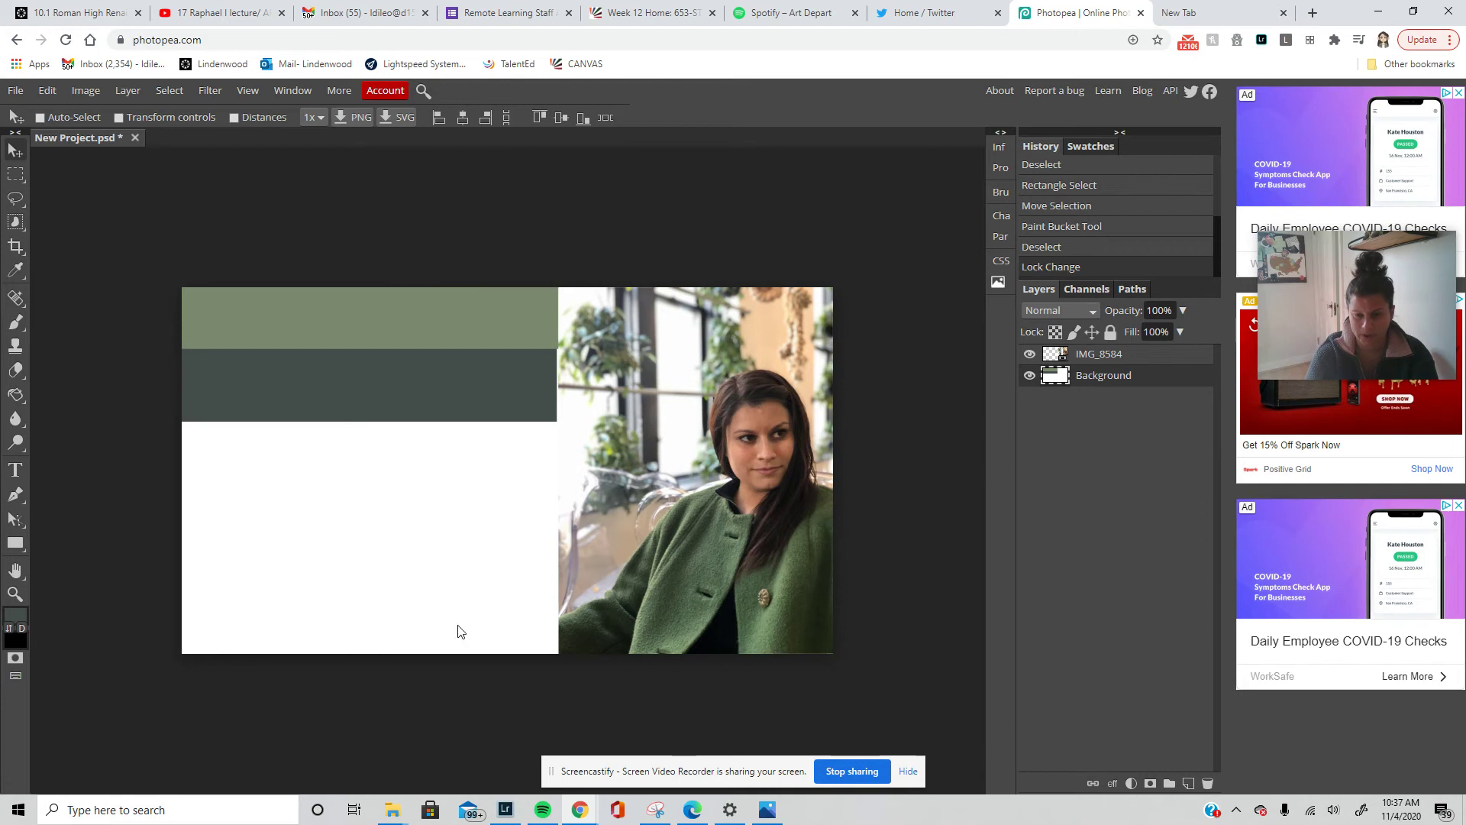
Crop the canvas to an 810×720 frame around the green bands and portrait
{"action": "left_click", "coordinate": [15, 246]}
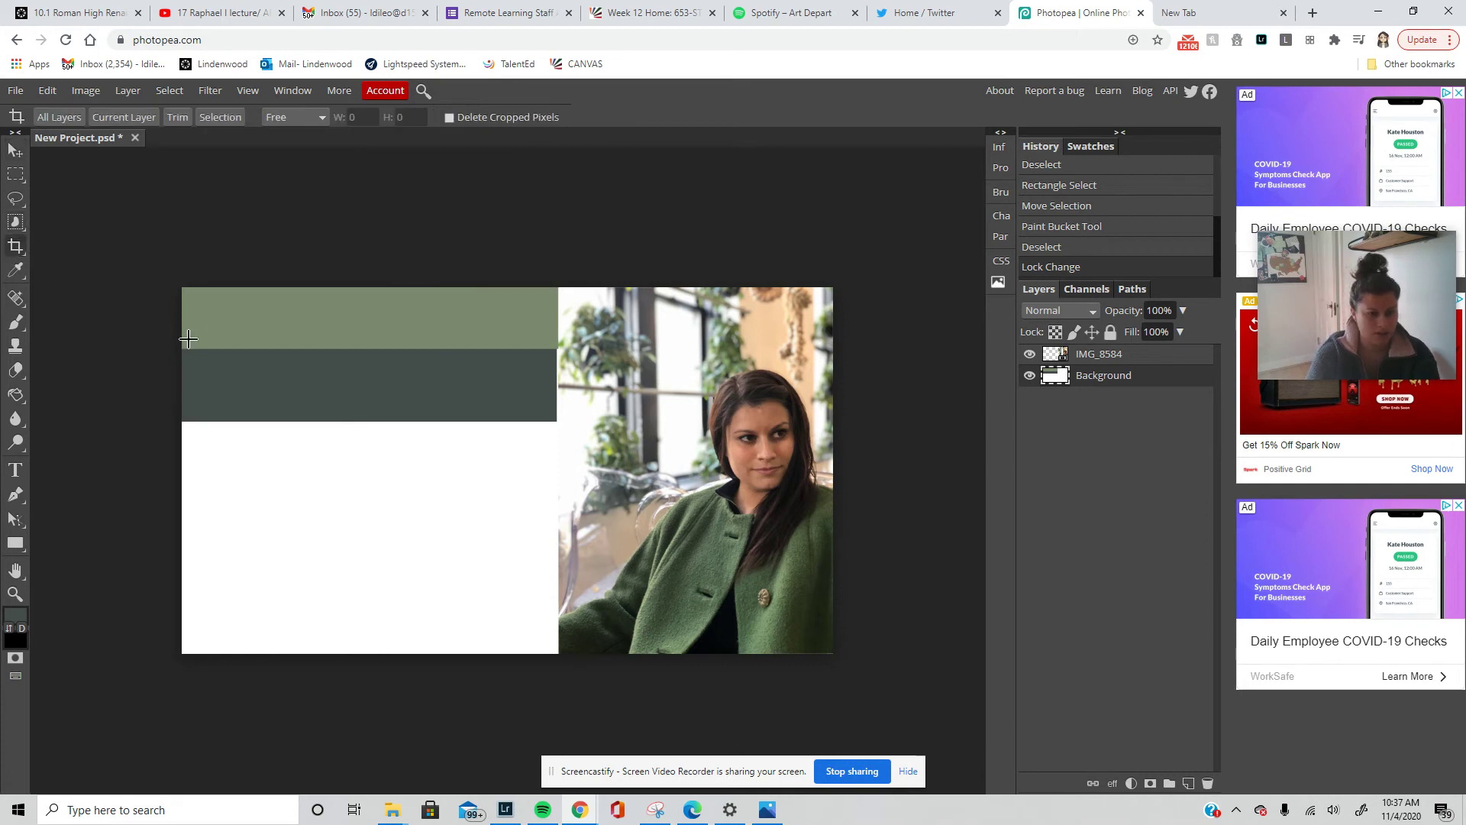
{"action": "left_click_drag", "start_coordinate": [421, 290], "coordinate": [831, 651]}
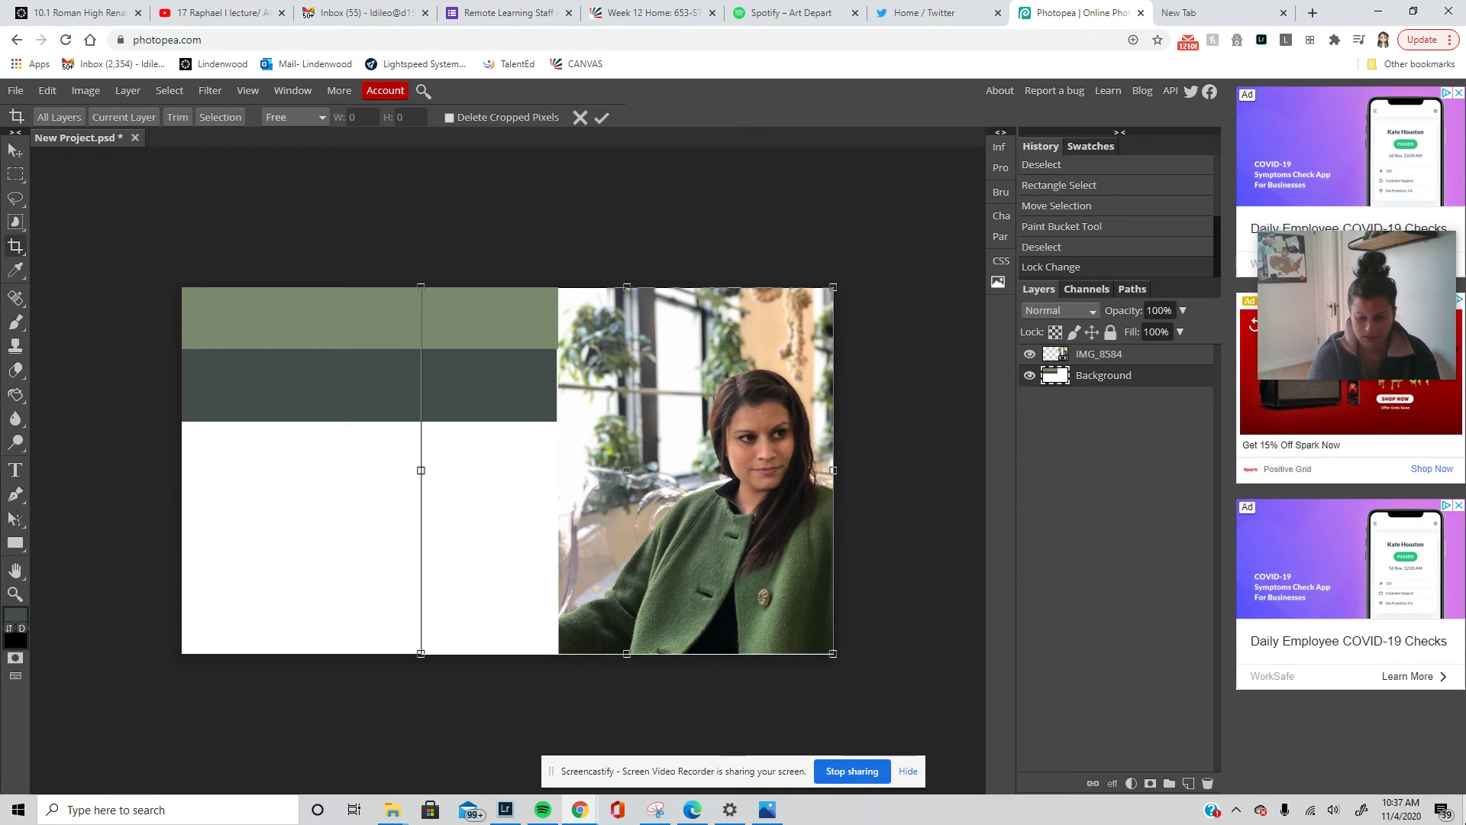
{"action": "key", "text": "Return"}
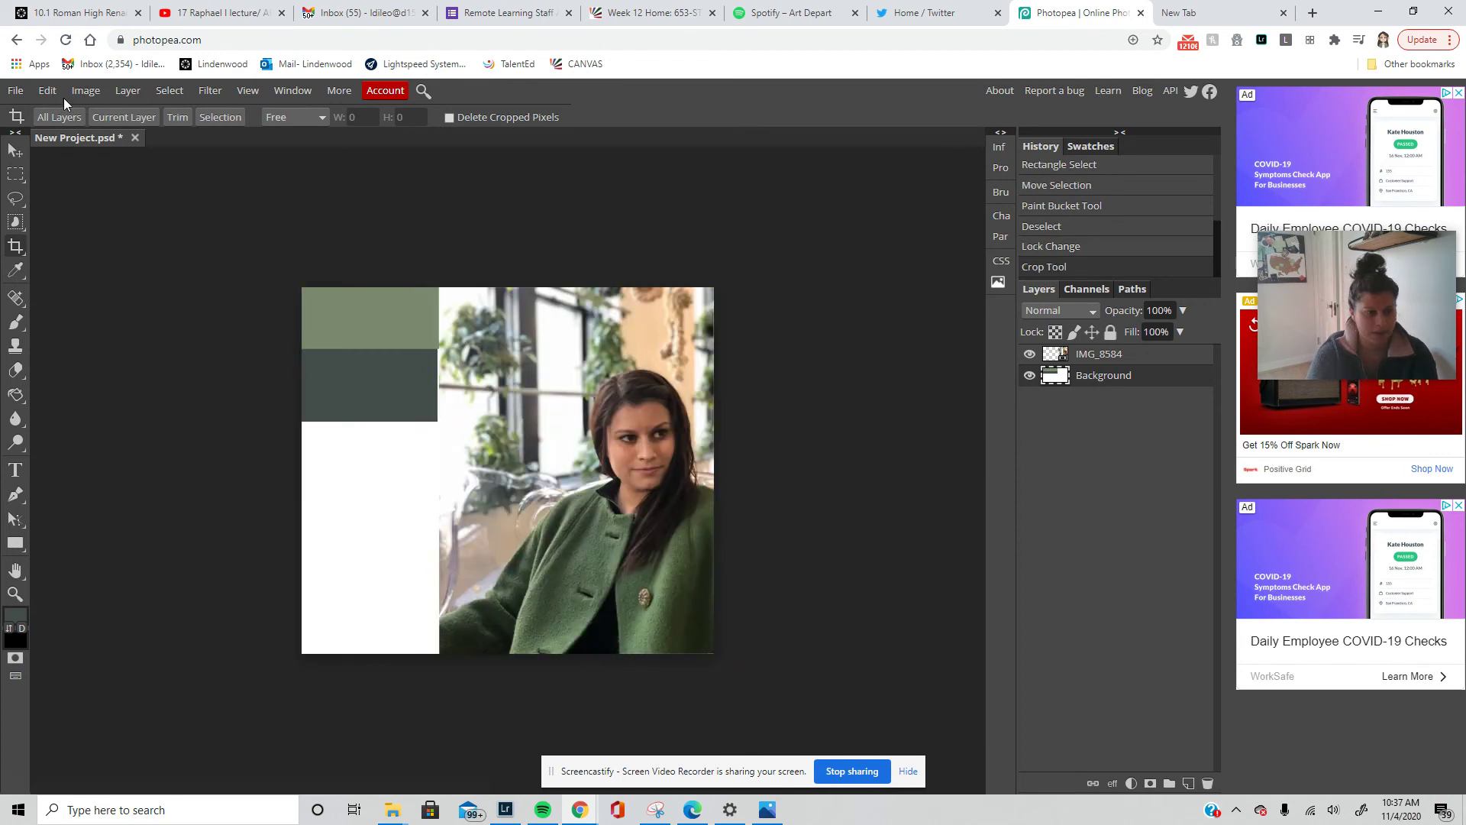
Export the composition as a JPG, saving New Project.jpg at 70% quality
{"action": "left_click", "coordinate": [15, 90]}
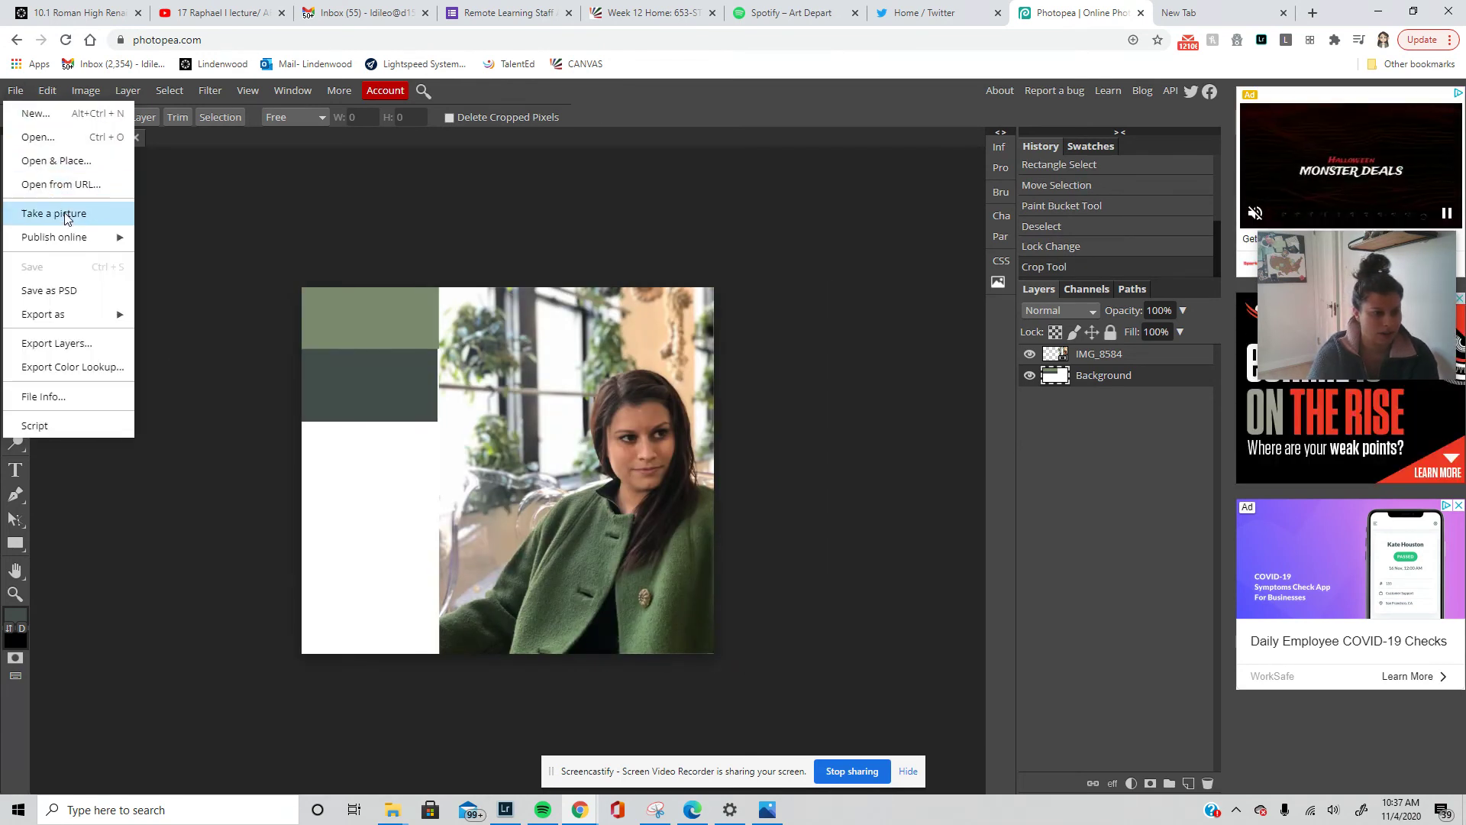
{"action": "mouse_move", "coordinate": [67, 234]}
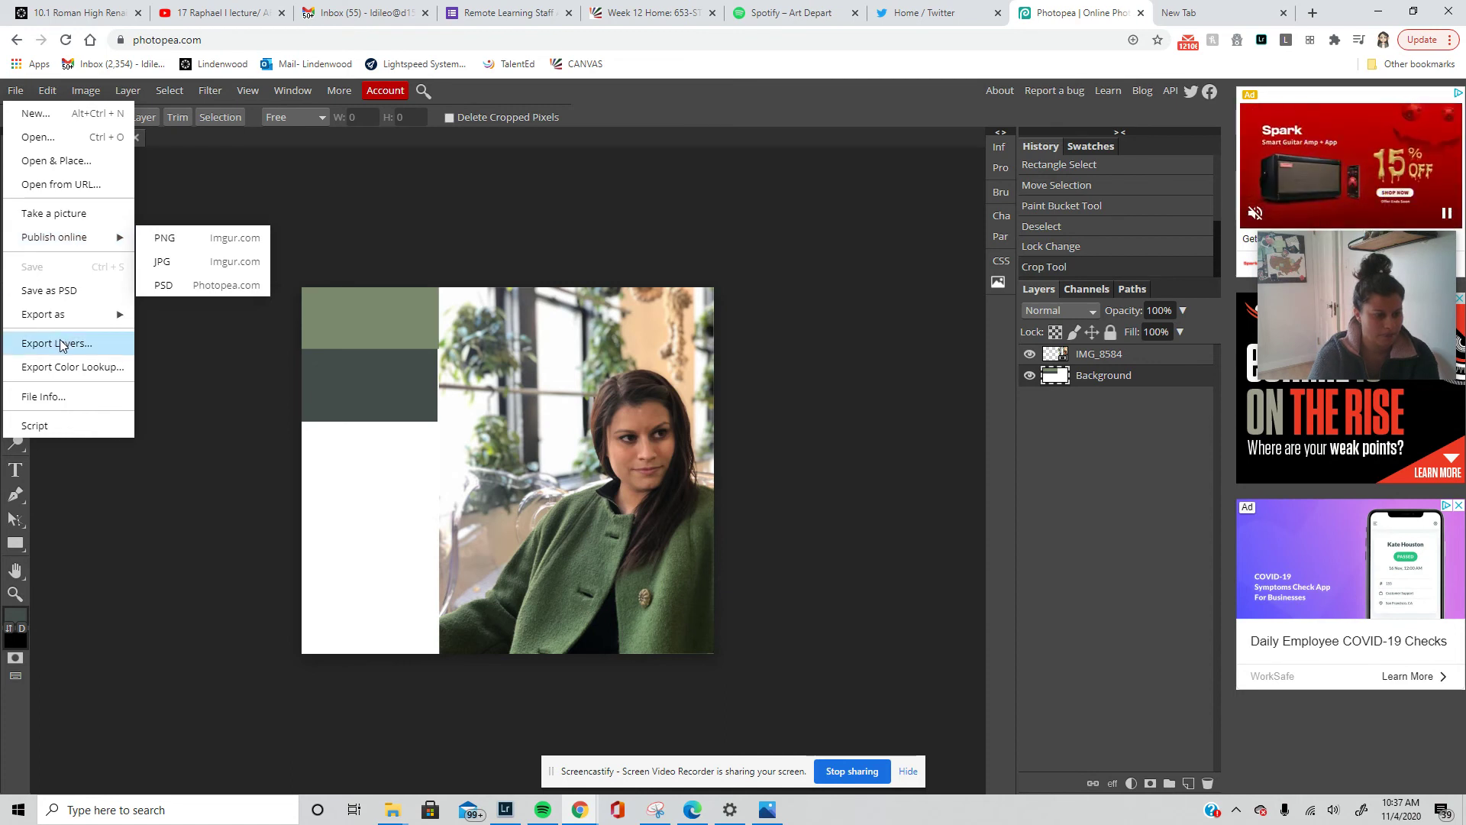
{"action": "mouse_move", "coordinate": [64, 317]}
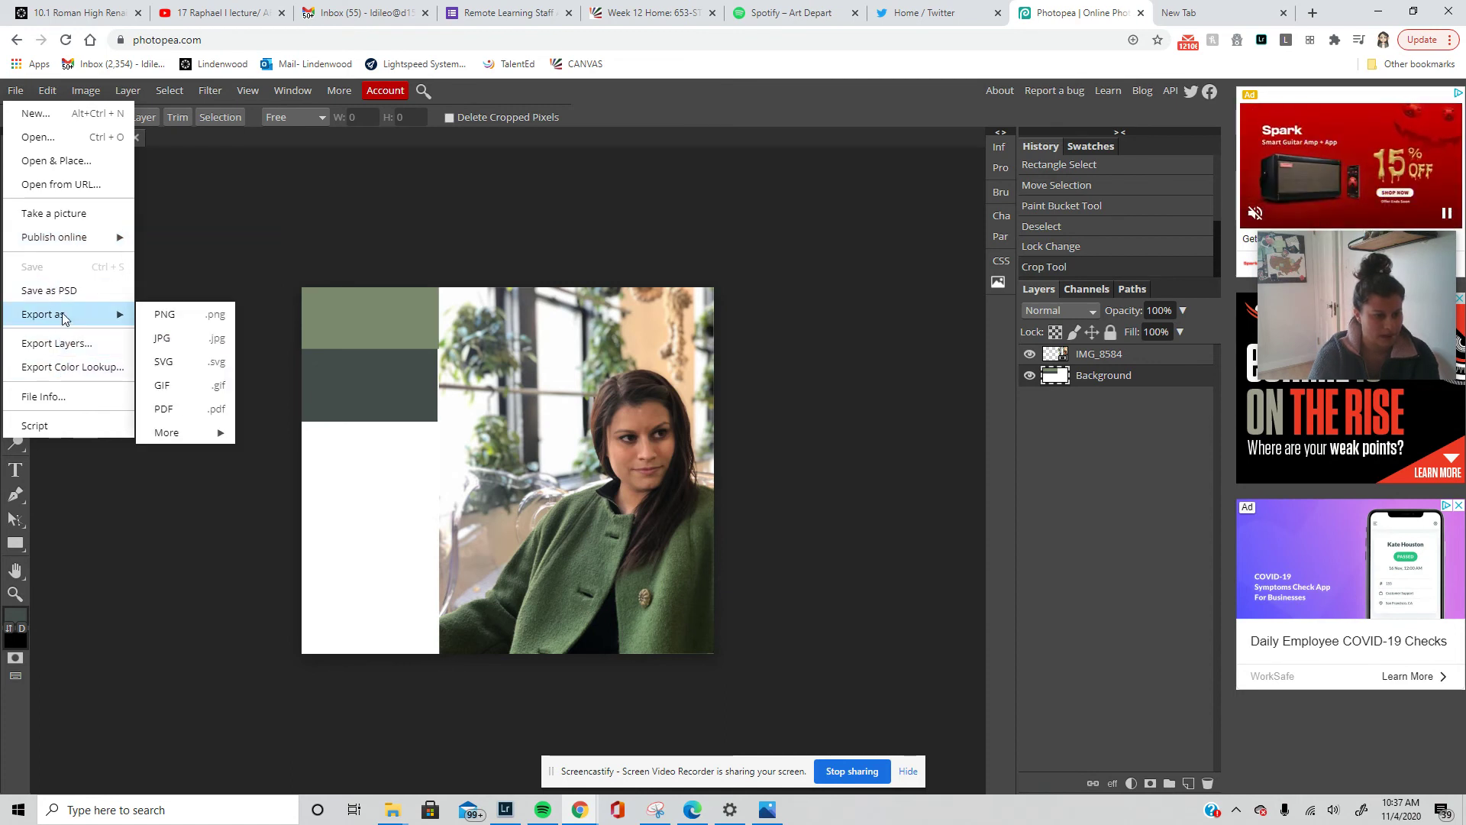
{"action": "left_click", "coordinate": [182, 338]}
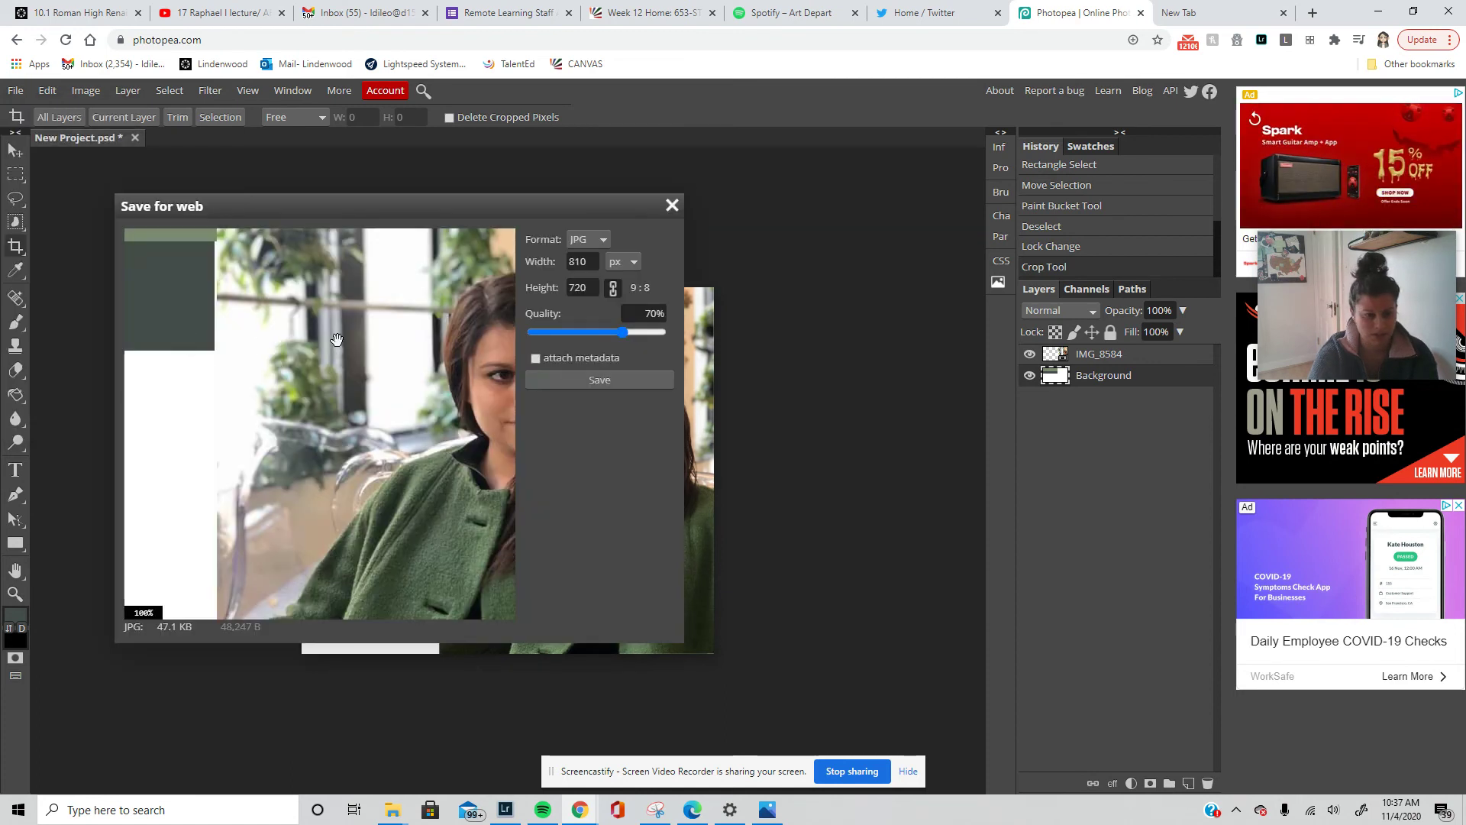
{"action": "left_click", "coordinate": [598, 381]}
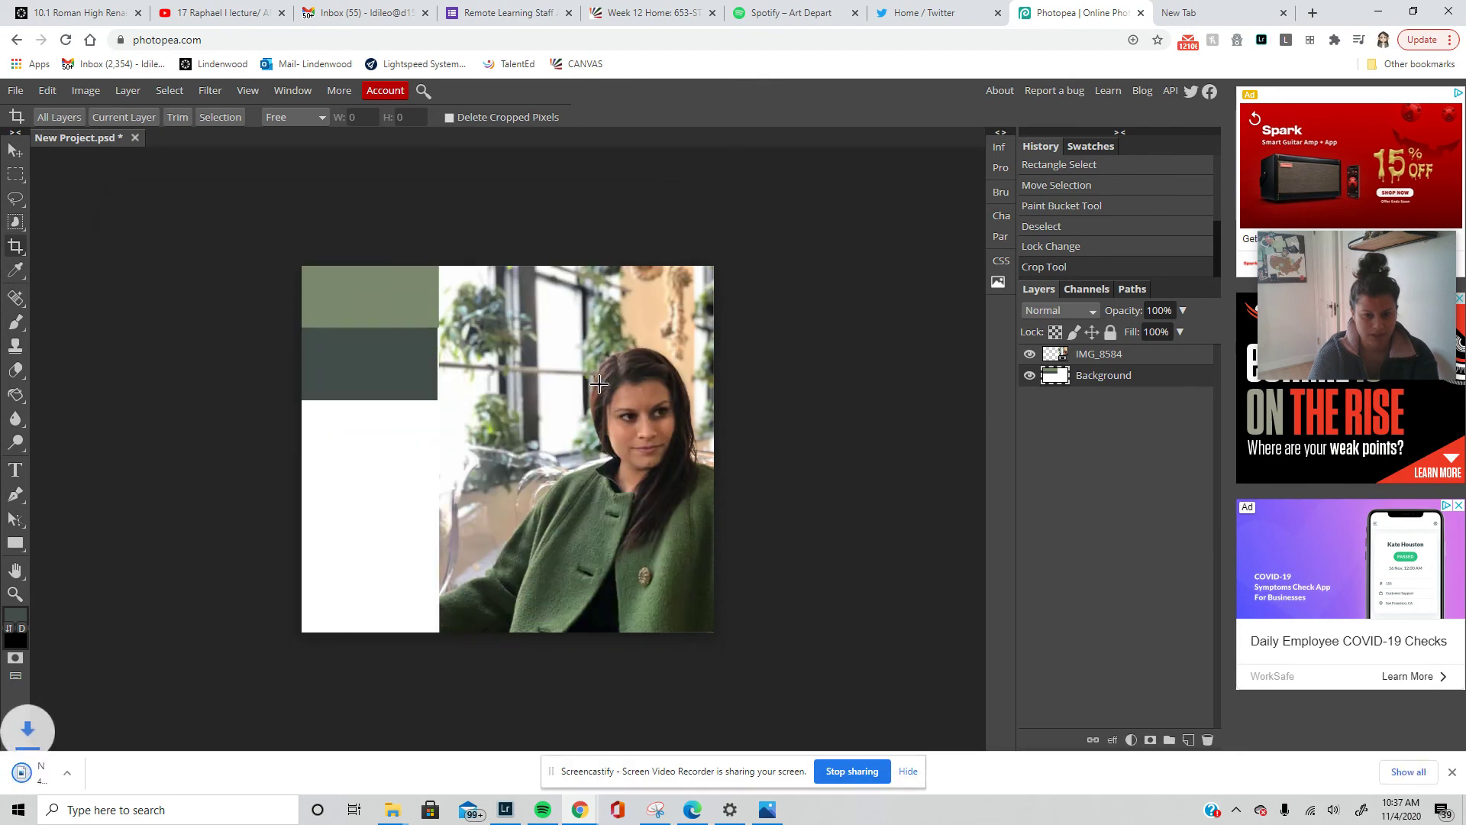
Copy the downloaded New Project.jpg onto the desktop and maximize the browser again
{"action": "key", "text": "super+Down"}
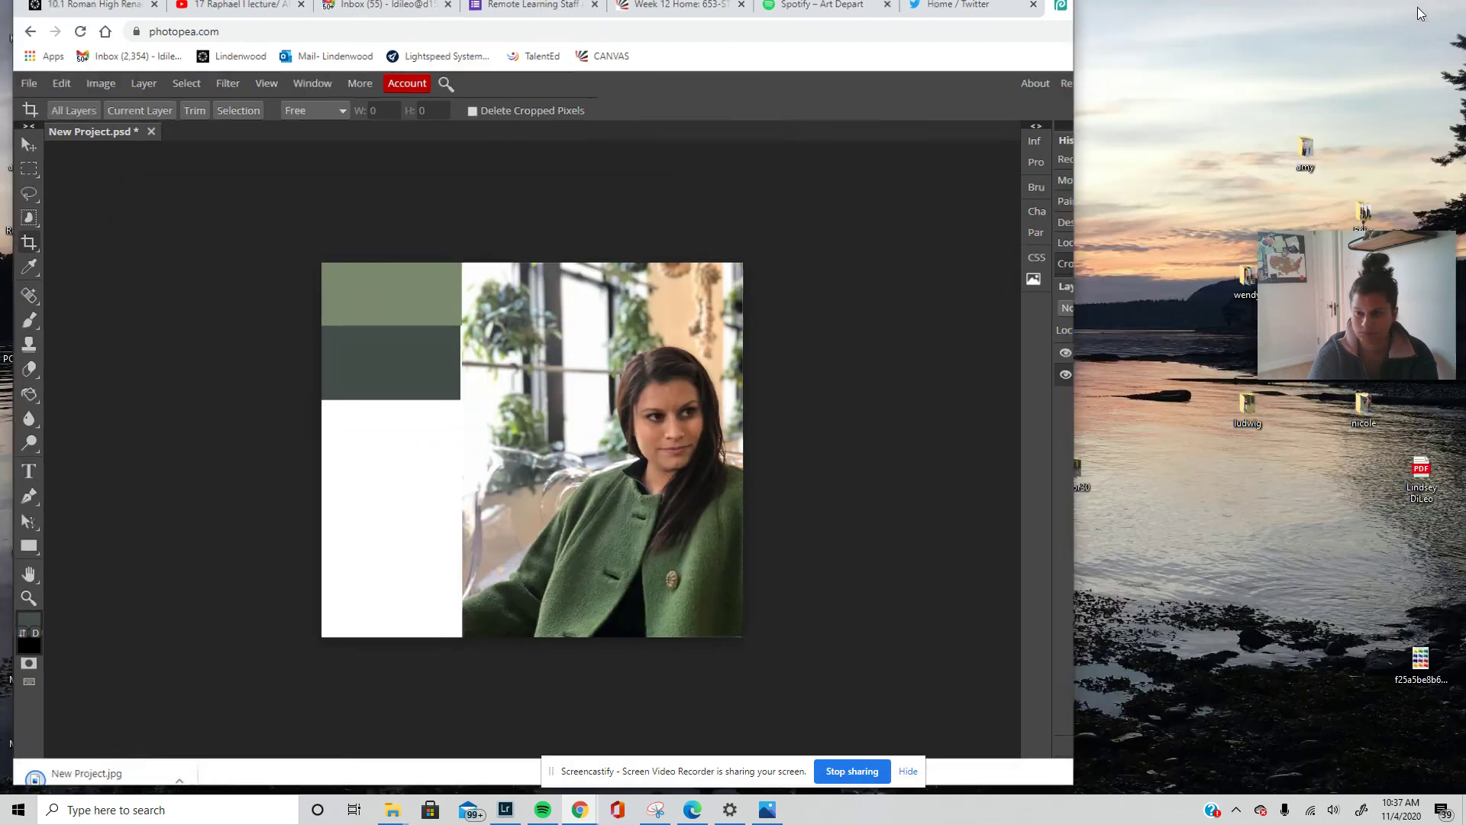
{"action": "left_click_drag", "start_coordinate": [137, 772], "coordinate": [1257, 542]}
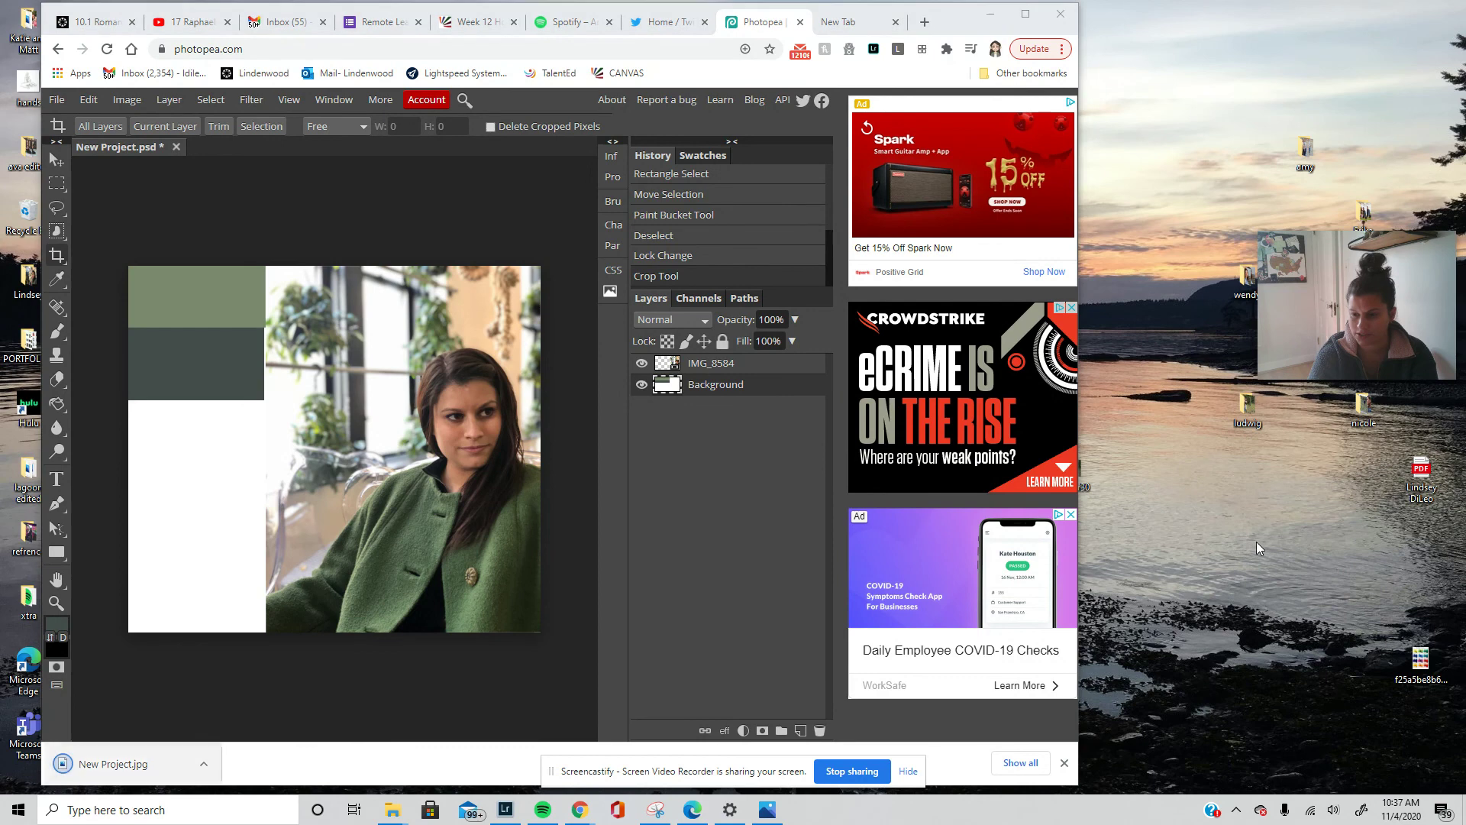
{"action": "left_click", "coordinate": [1026, 14]}
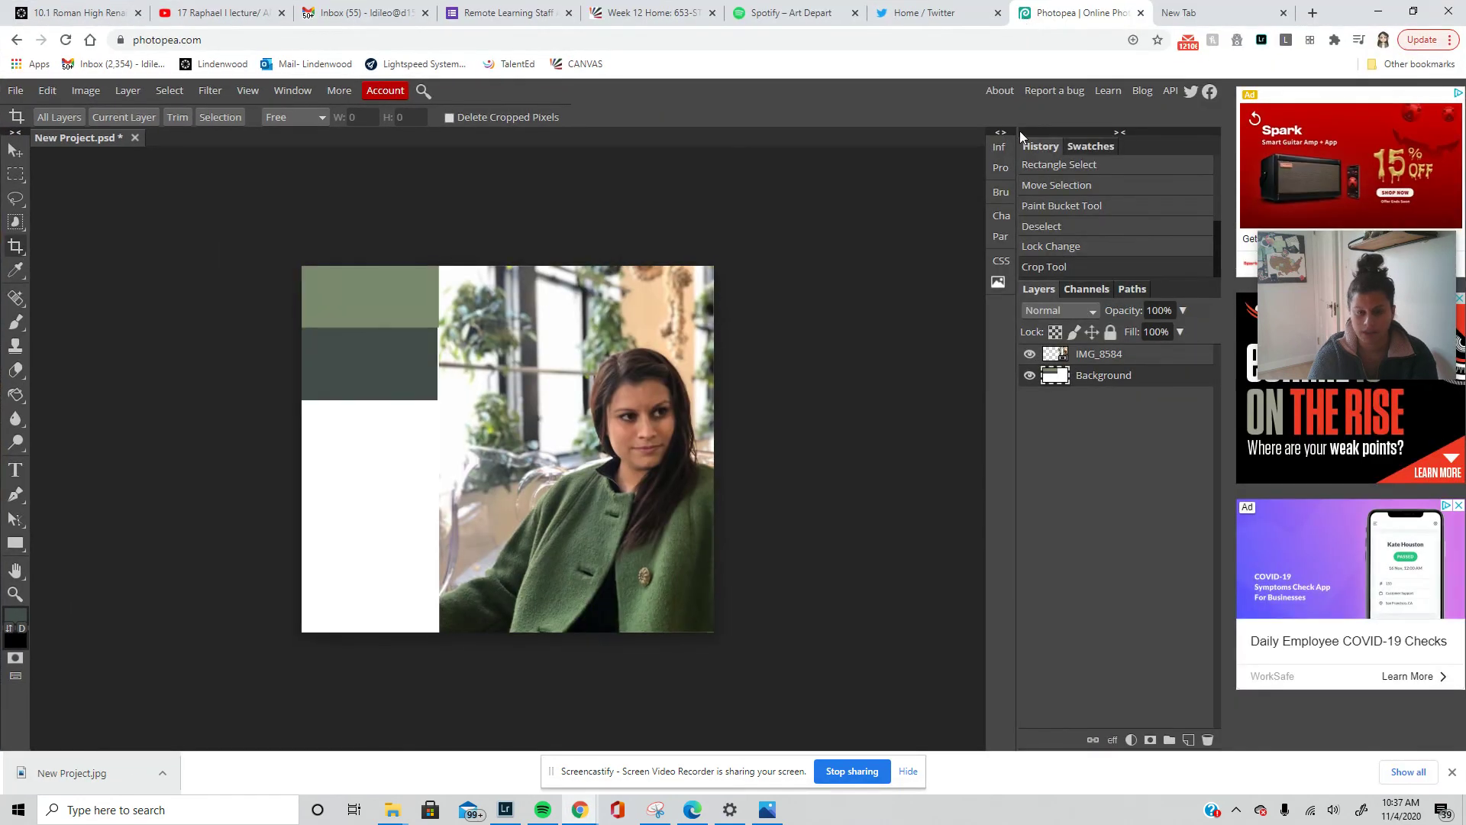